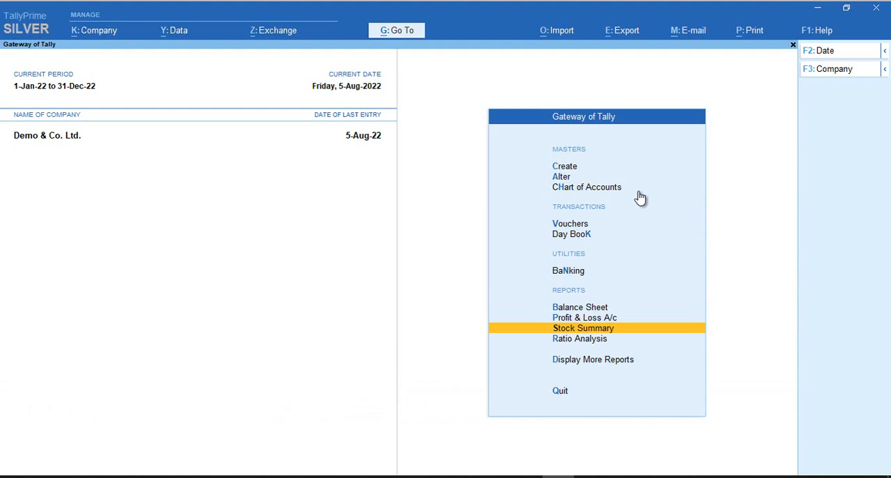
# Open the creation form for a new stock item from the inventory masters
pyautogui.press('Down')
pyautogui.press('Down')
pyautogui.press('Down')
pyautogui.press('Down')
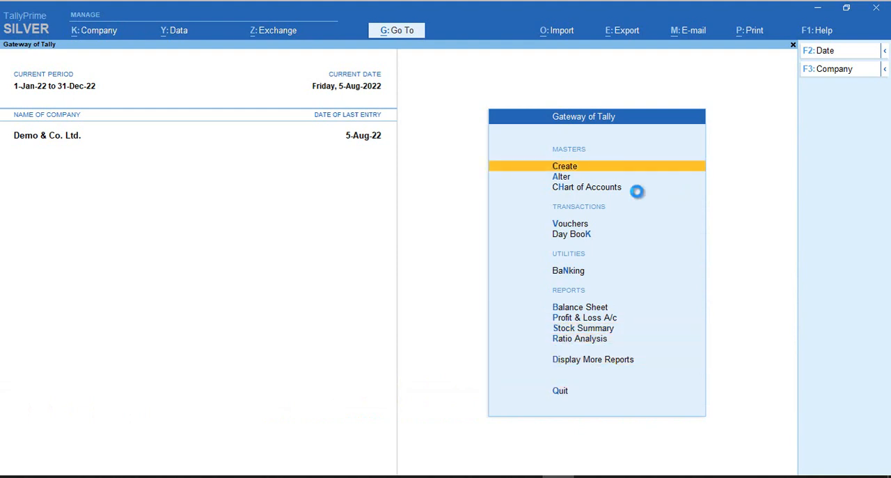
pyautogui.press('Return')
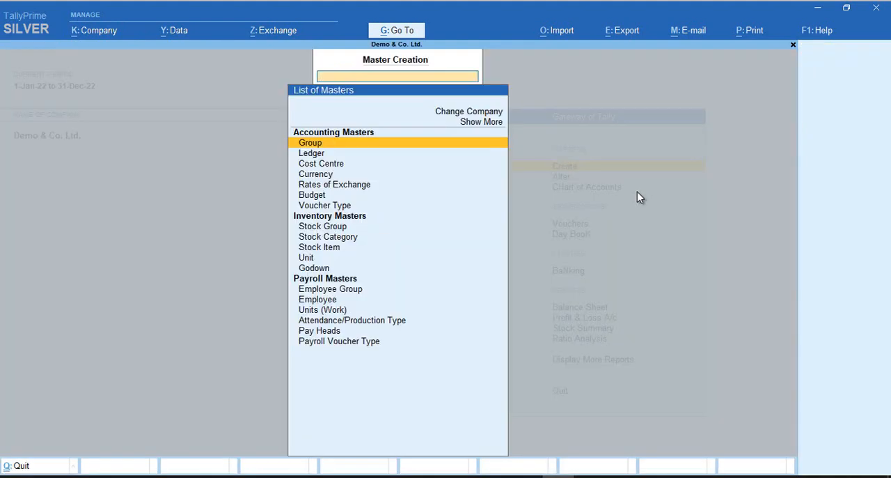
pyautogui.press('Down')
pyautogui.press('Down')
pyautogui.press('Down')
pyautogui.press('Down')
pyautogui.press('Down')
pyautogui.press('Down')
pyautogui.press('Down')
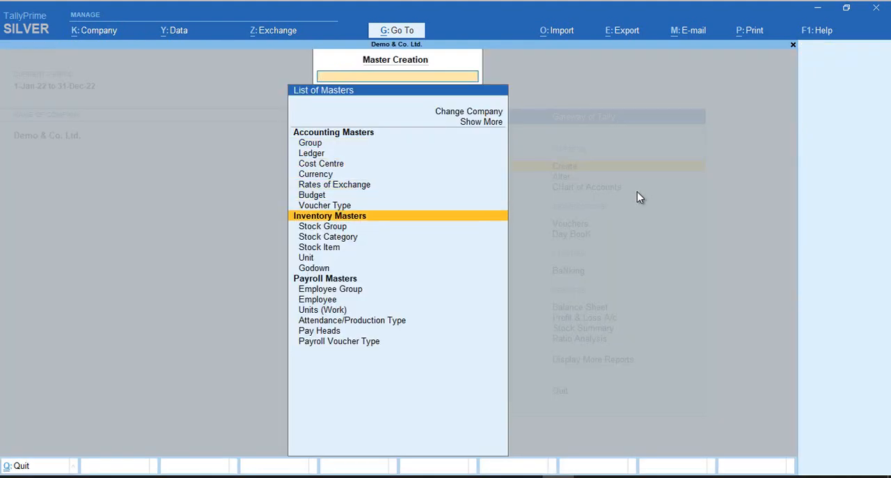
pyautogui.press('Down')
pyautogui.press('Down')
pyautogui.press('Down')
pyautogui.press('Return')
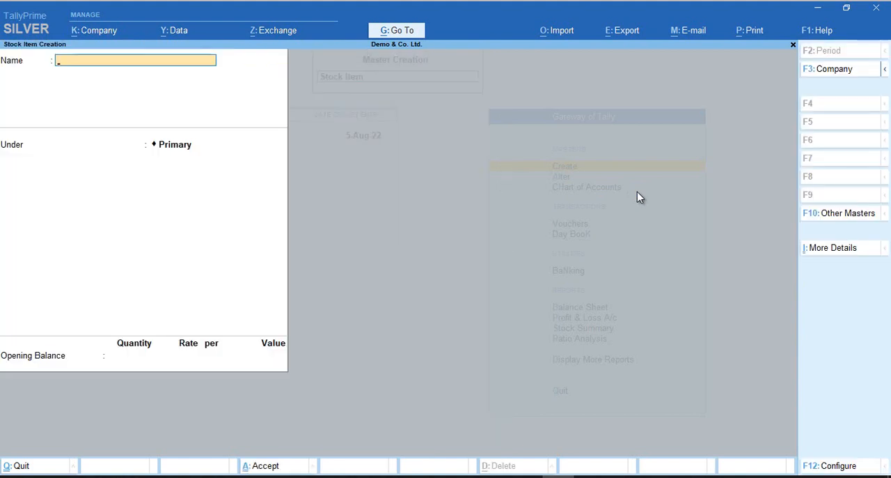
# Name the new stock item "Item 1" and place it under Group 1
pyautogui.write('Item 1')
pyautogui.press('Return')
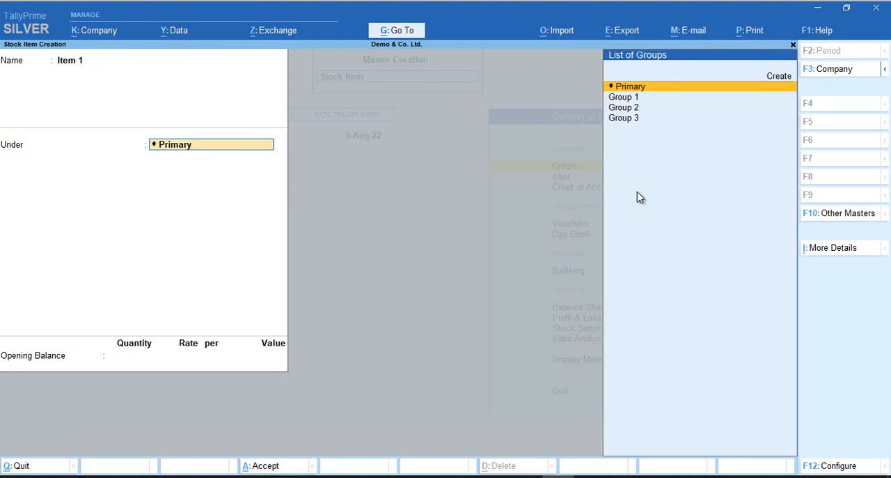
pyautogui.press('Down')
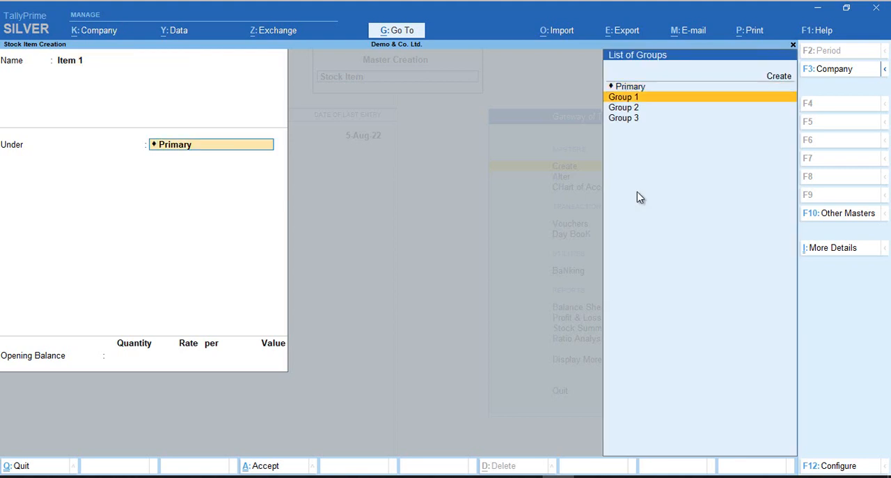
pyautogui.press('Return')
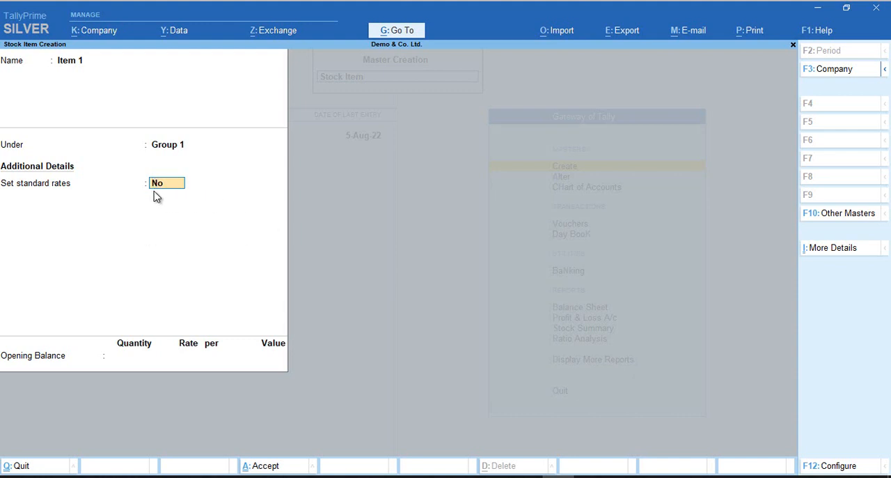
# In the stock item configuration, set Provide Units of Measurement (UoM) for Stock Items to Yes and accept the configuration
pyautogui.click(835, 467)
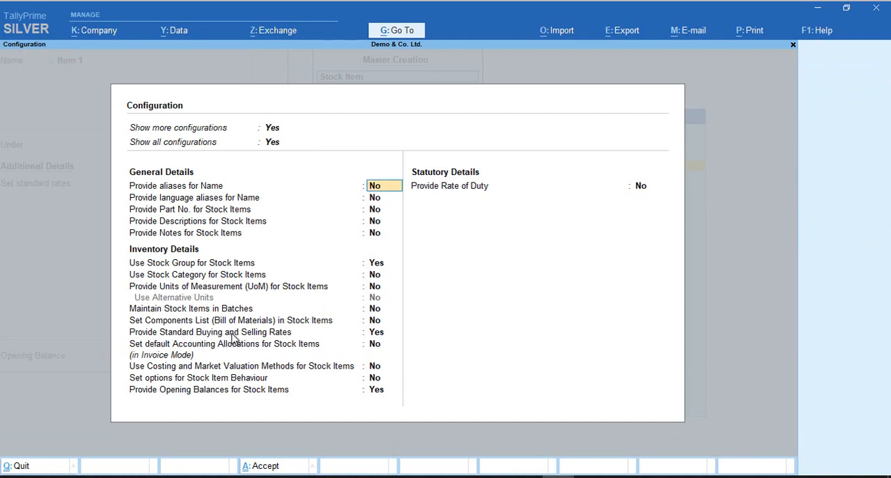
pyautogui.click(375, 335)
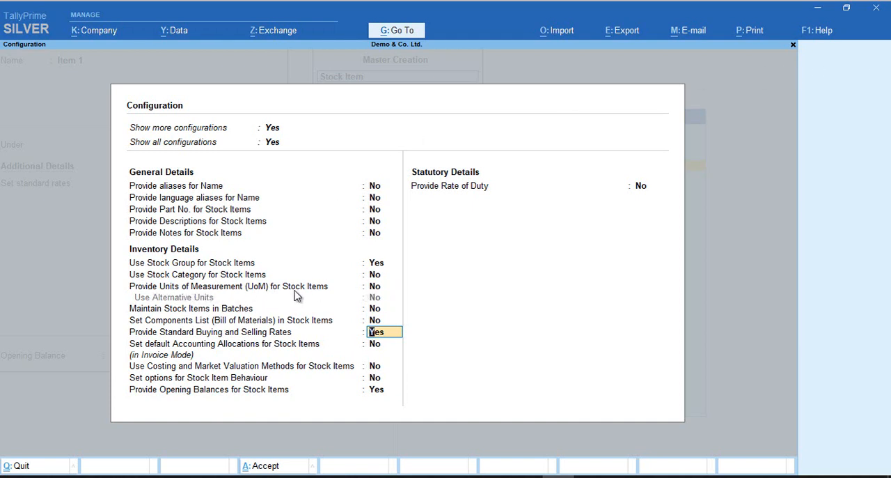
pyautogui.click(375, 287)
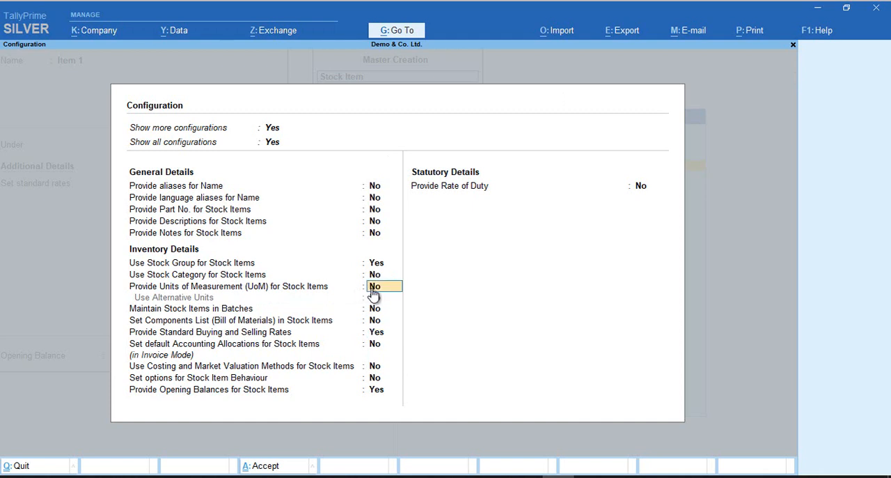
pyautogui.press('y')
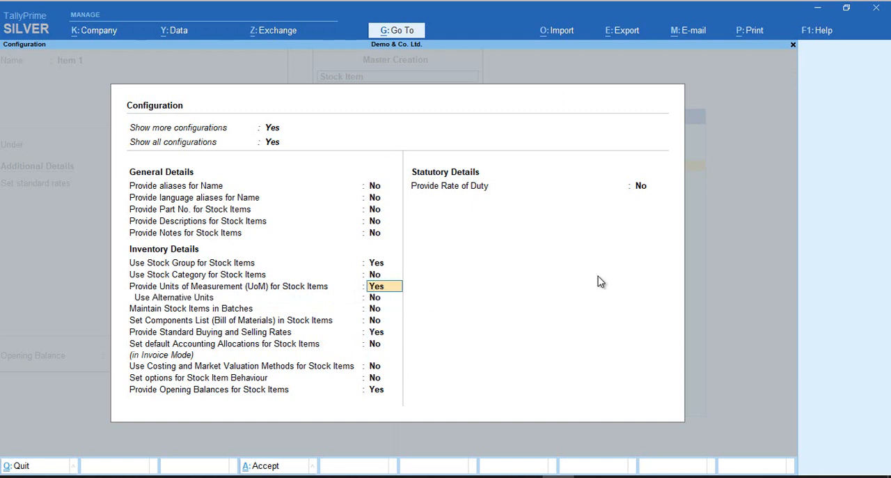
pyautogui.press('Return')
pyautogui.press('Return')
pyautogui.press('Return')
pyautogui.press('Return')
pyautogui.press('Return')
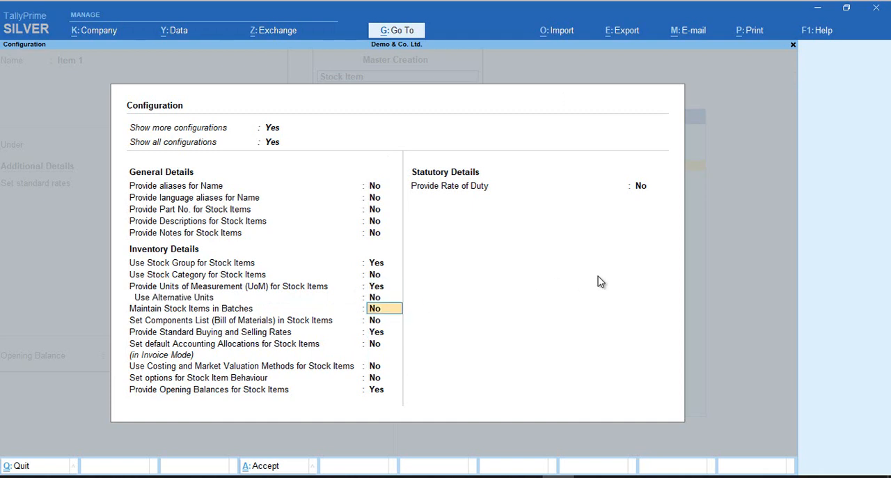
pyautogui.press('Return')
pyautogui.press('Return')
pyautogui.press('Return')
pyautogui.press('Return')
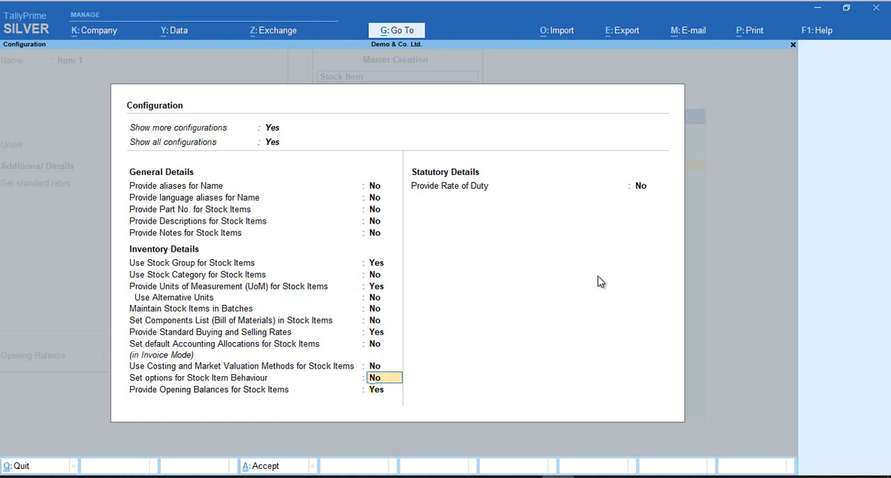
pyautogui.press('Return')
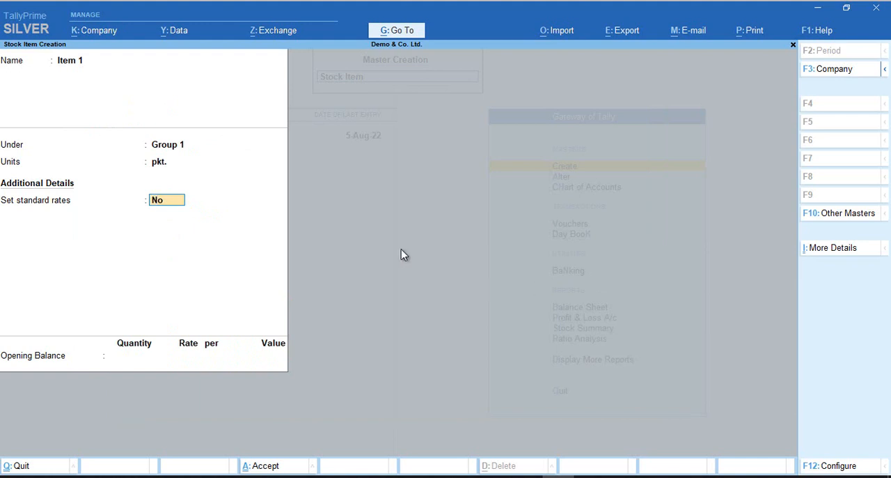
# Choose pkt. as the unit of Item 1 and set its standard rates option to Yes
pyautogui.click(165, 166)
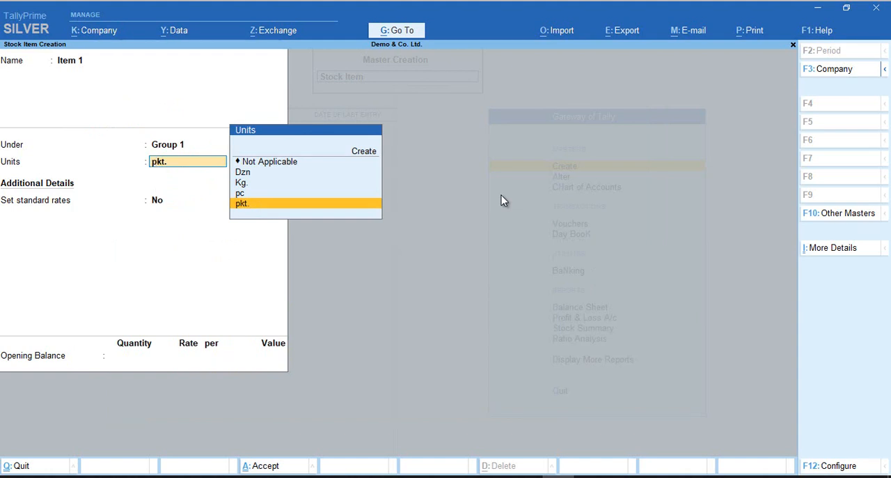
pyautogui.press('Return')
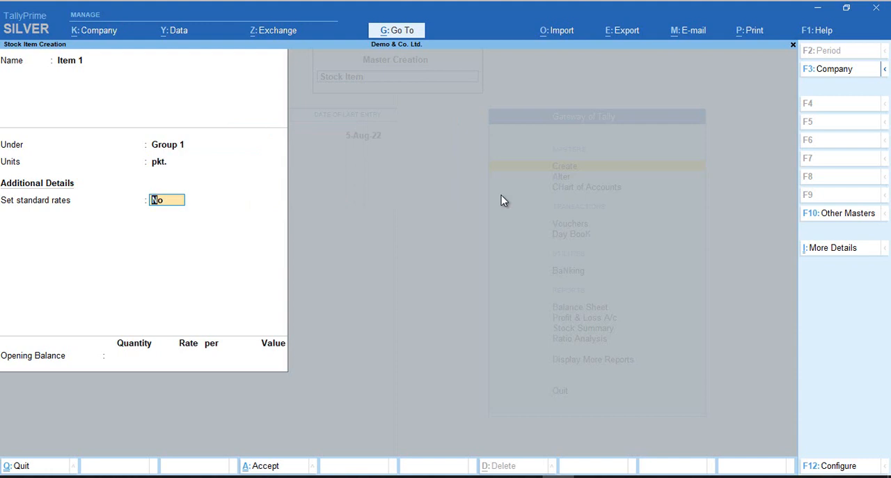
pyautogui.write('y')
pyautogui.press('Return')
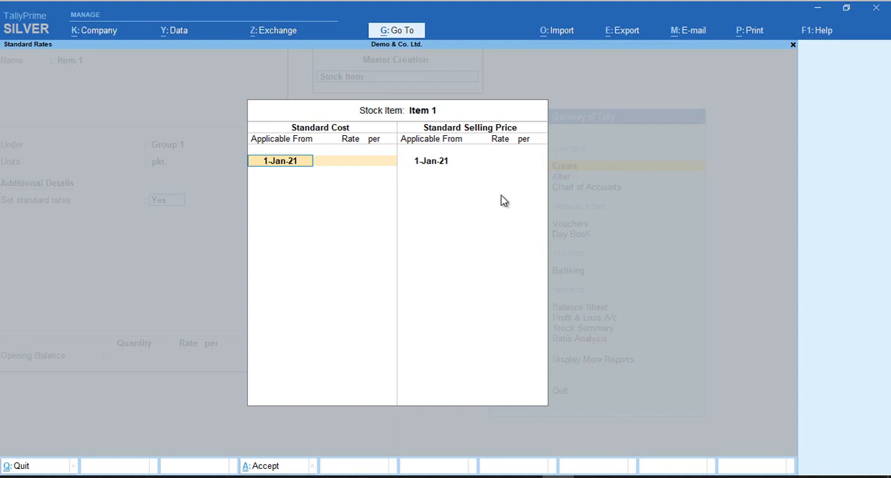
# Leave the standard cost rate blank and set a standard selling price of 150 per pkt. applicable from 1-Jan-22
pyautogui.press('Return')
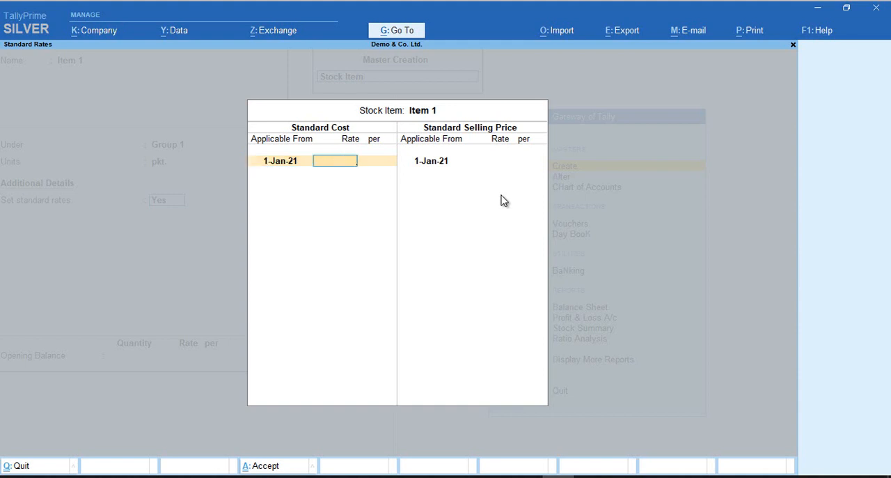
pyautogui.press('Return')
pyautogui.press('Return')
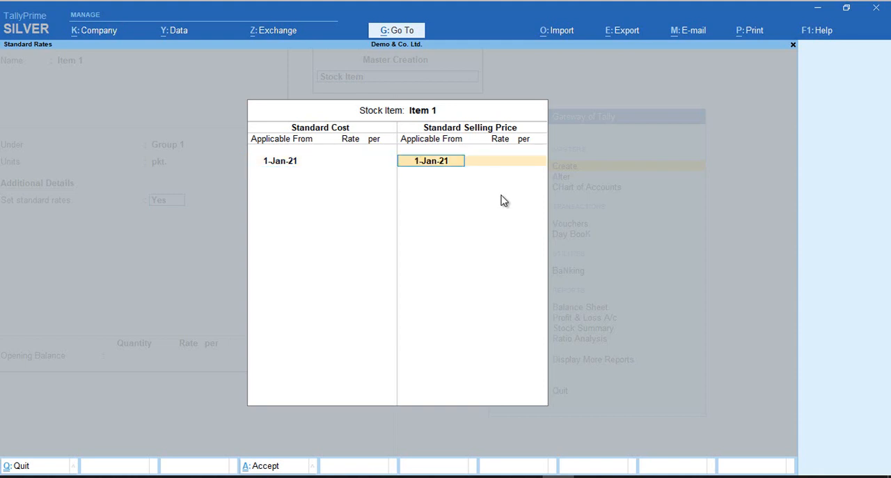
pyautogui.write('1-1-22')
pyautogui.press('Return')
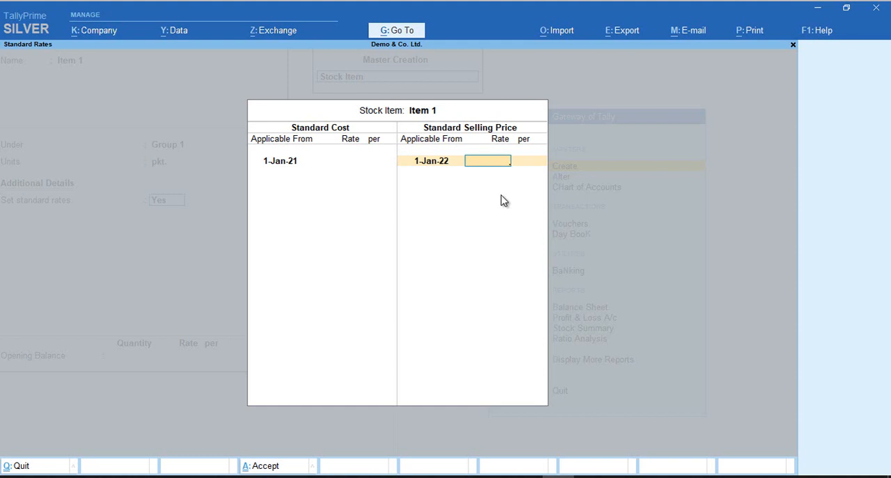
pyautogui.write('150')
pyautogui.press('Return')
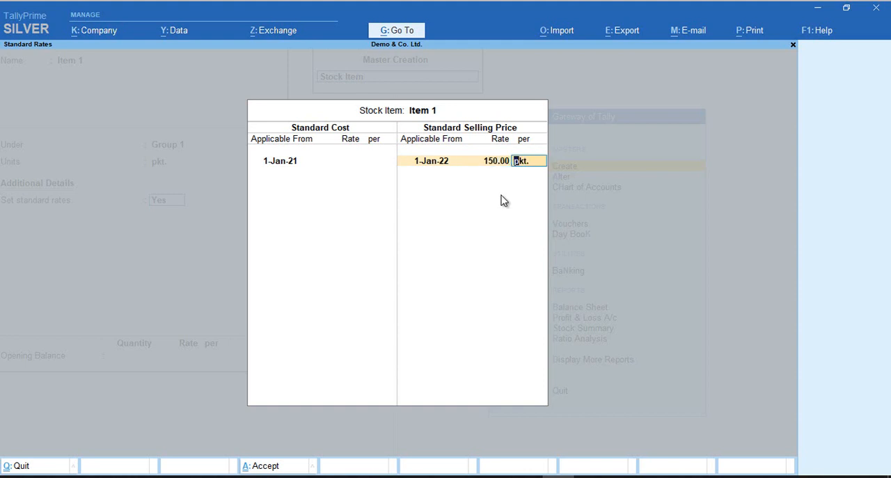
pyautogui.press('Return')
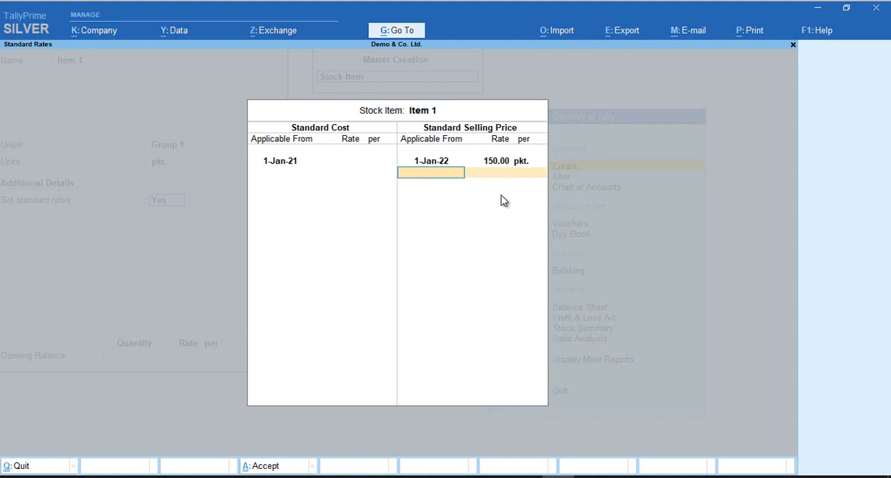
pyautogui.press('Return')
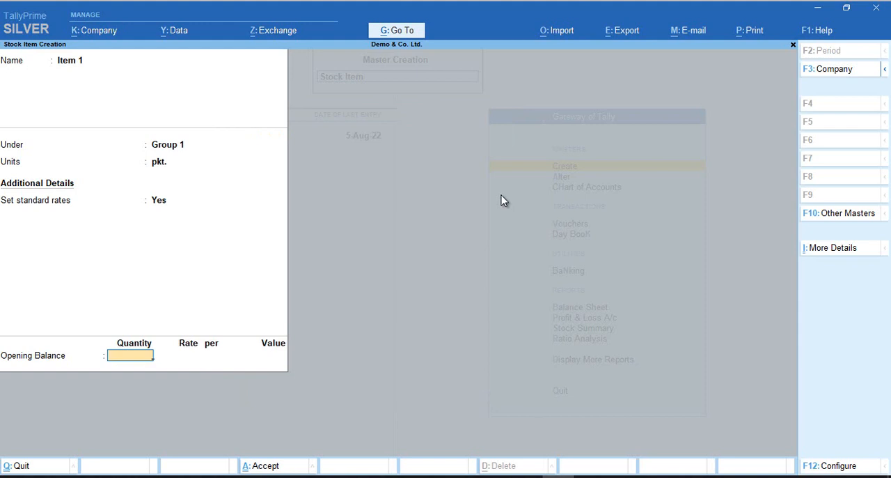
# Enter an opening balance of 100 pkt. in godown A at a rate of 100 per pkt. and save Item 1
pyautogui.write('100')
pyautogui.press('Return')
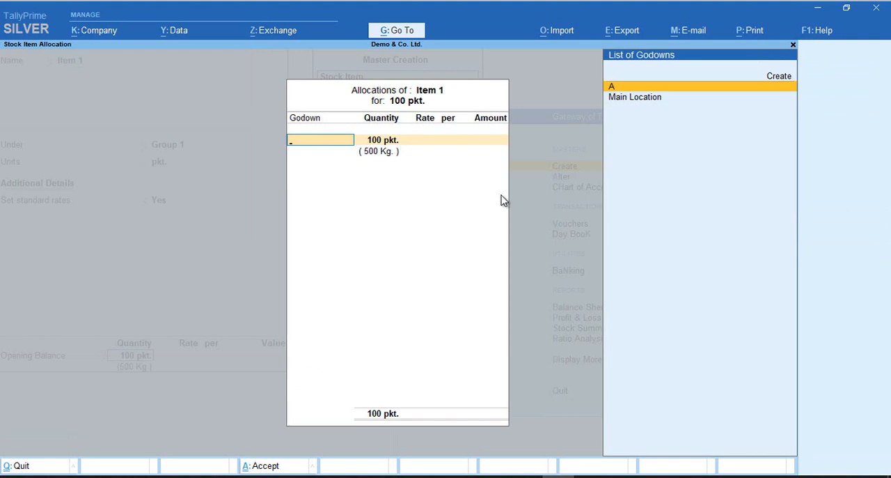
pyautogui.press('Return')
pyautogui.press('Return')
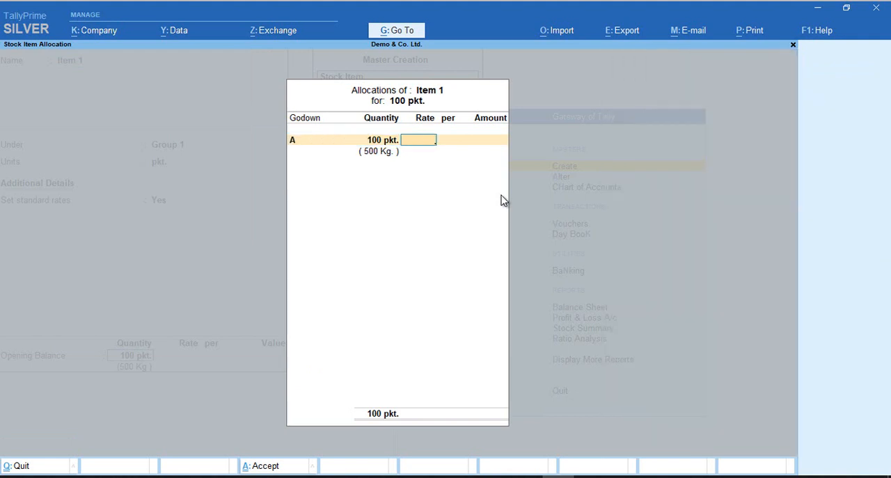
pyautogui.write('100')
pyautogui.press('Return')
pyautogui.press('Return')
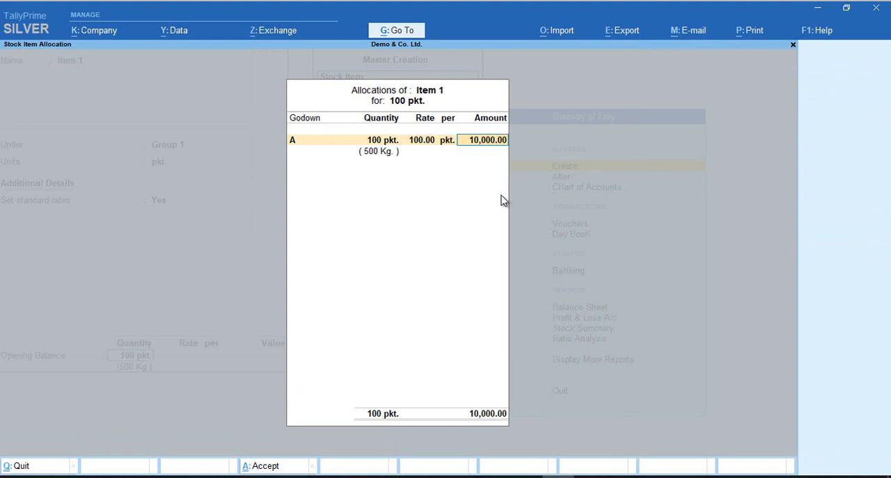
pyautogui.press('Return')
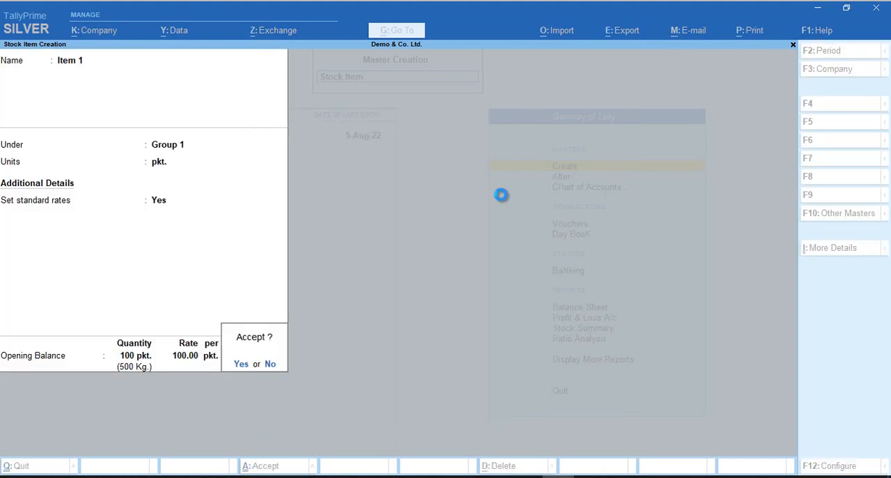
pyautogui.press('Return')
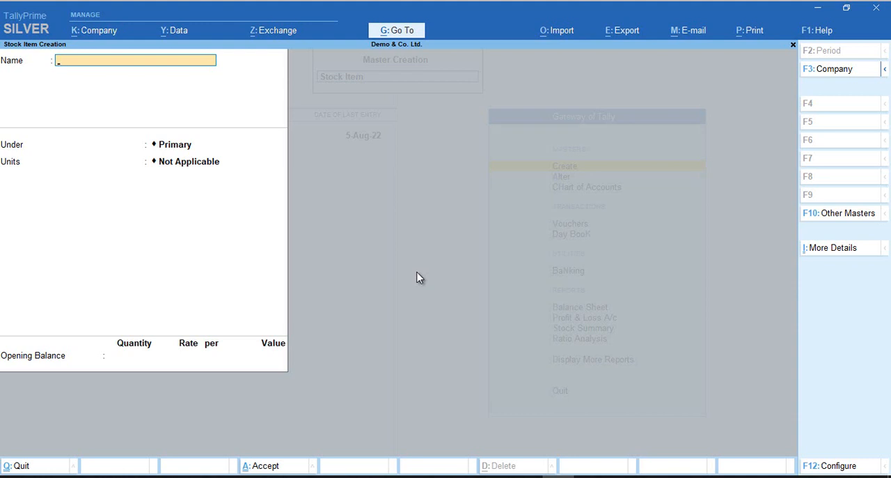
# Leave stock item creation and open the list of existing stock items for alteration
pyautogui.press('Escape')
pyautogui.press('y')
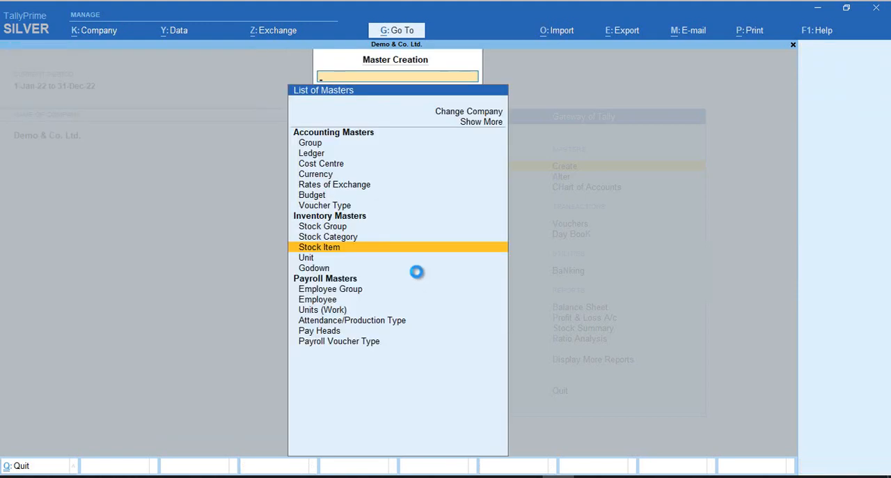
pyautogui.press('Escape')
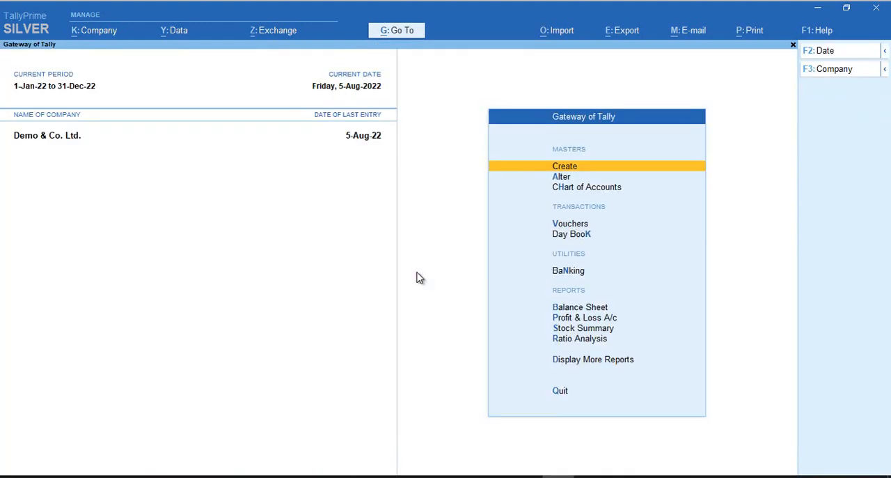
pyautogui.press('Down')
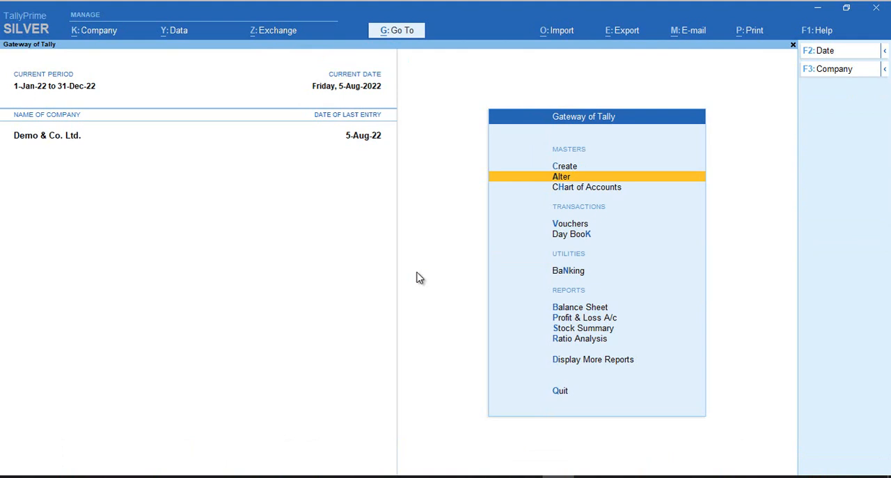
pyautogui.press('Return')
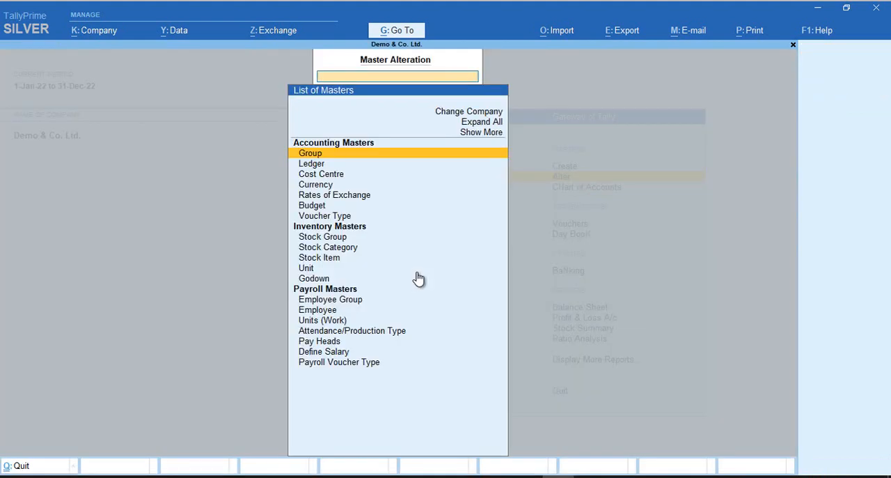
pyautogui.press('Down')
pyautogui.press('Down')
pyautogui.press('Down')
pyautogui.press('Down')
pyautogui.press('Down')
pyautogui.press('Down')
pyautogui.press('Down')
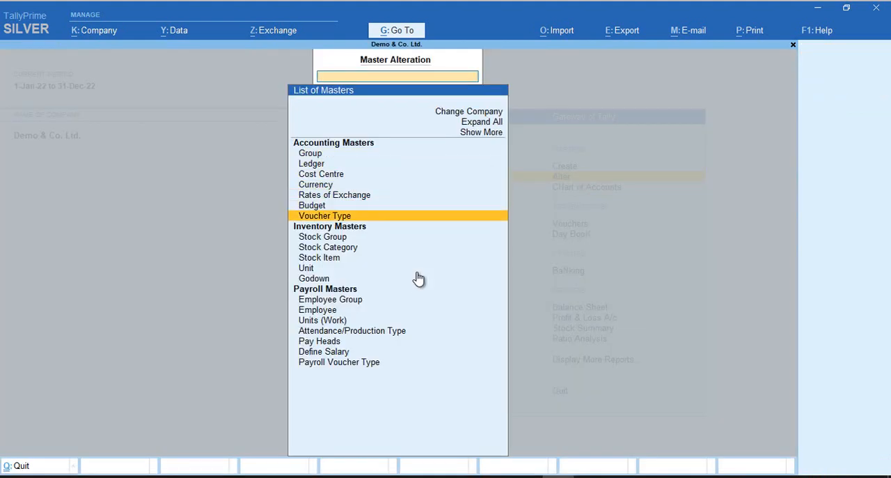
pyautogui.press('Down')
pyautogui.press('Down')
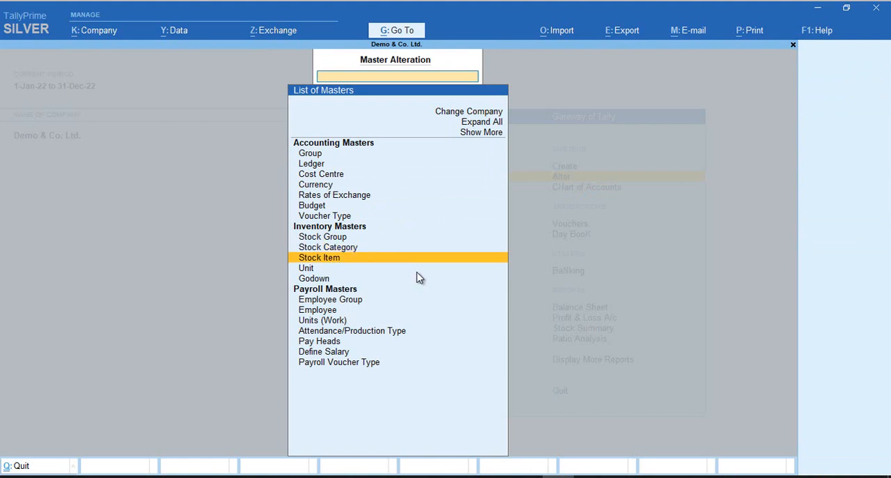
pyautogui.press('Return')
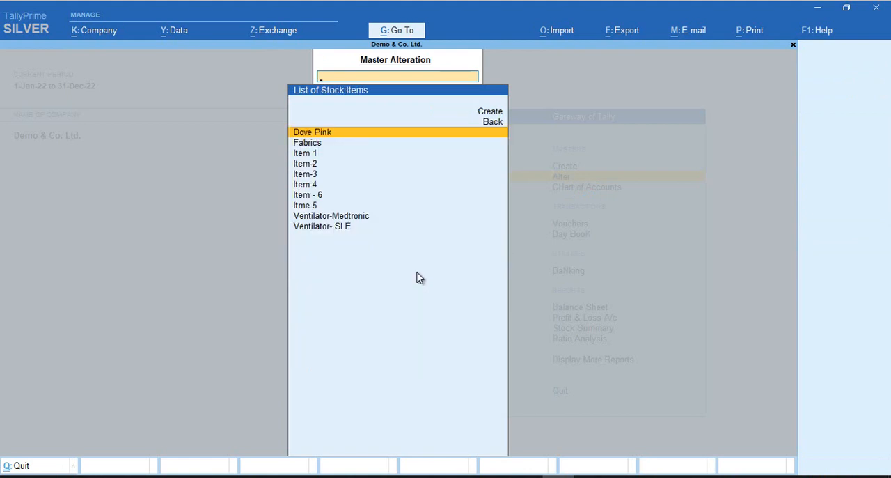
# Open the stock item Item-2 for alteration
pyautogui.press('Down')
pyautogui.press('Down')
pyautogui.press('Down')
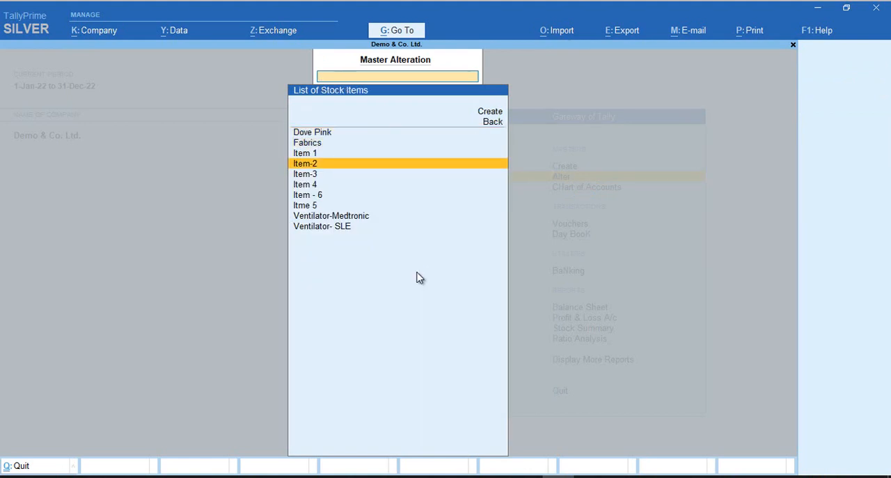
pyautogui.press('Return')
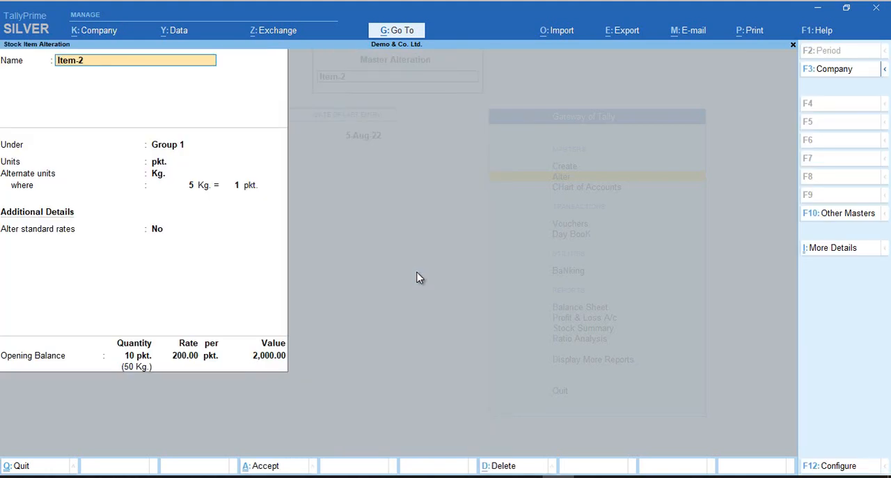
# Keep Item-2's name, group and units as they are and set its Alter standard rates option to Yes
pyautogui.press('Return')
pyautogui.press('Return')
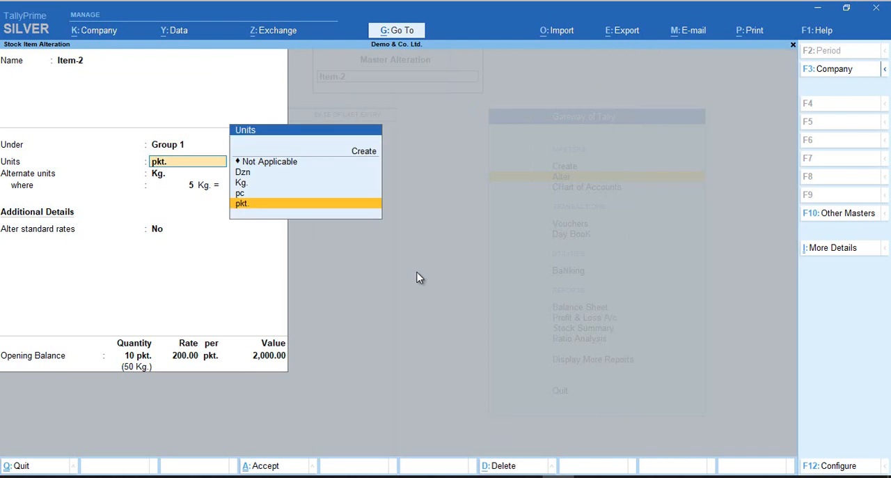
pyautogui.press('Return')
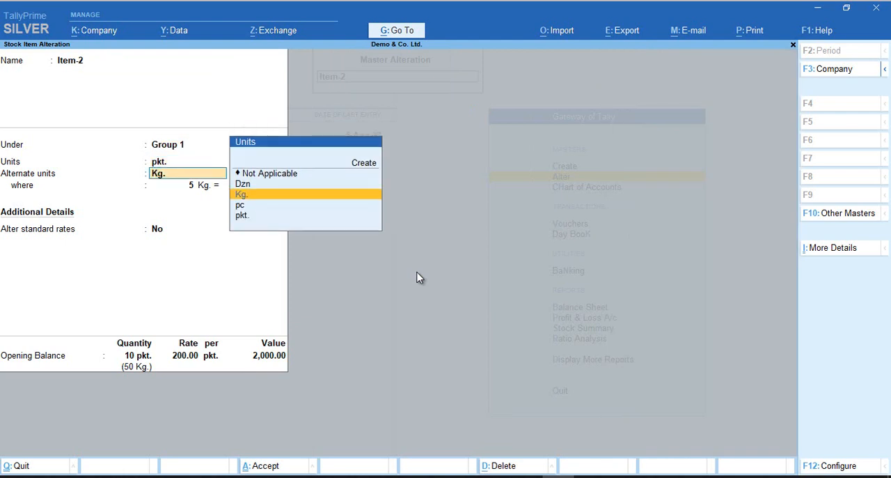
pyautogui.press('Return')
pyautogui.press('Return')
pyautogui.press('Return')
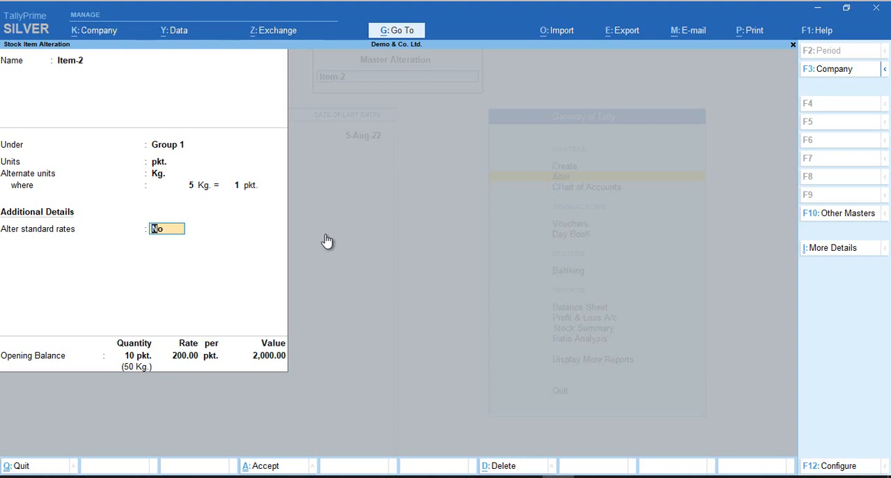
pyautogui.write('y')
pyautogui.press('Return')
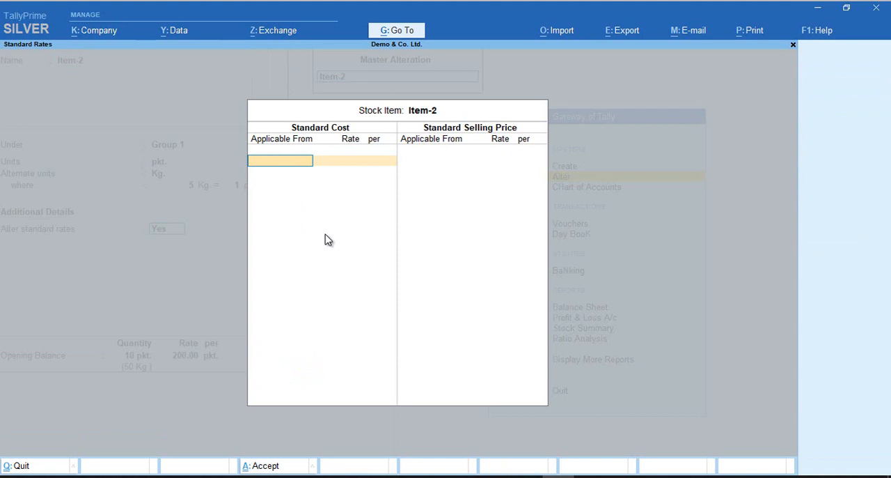
# Leave Item-2's standard cost blank and set a standard selling price of 300 per pkt. applicable from 1-Jan-22
pyautogui.press('Return')
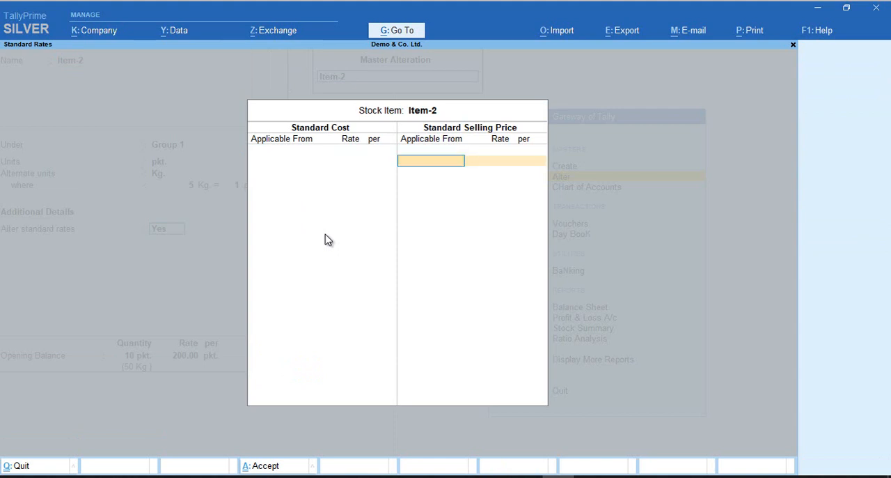
pyautogui.write('1-1-22')
pyautogui.press('Return')
pyautogui.write('300')
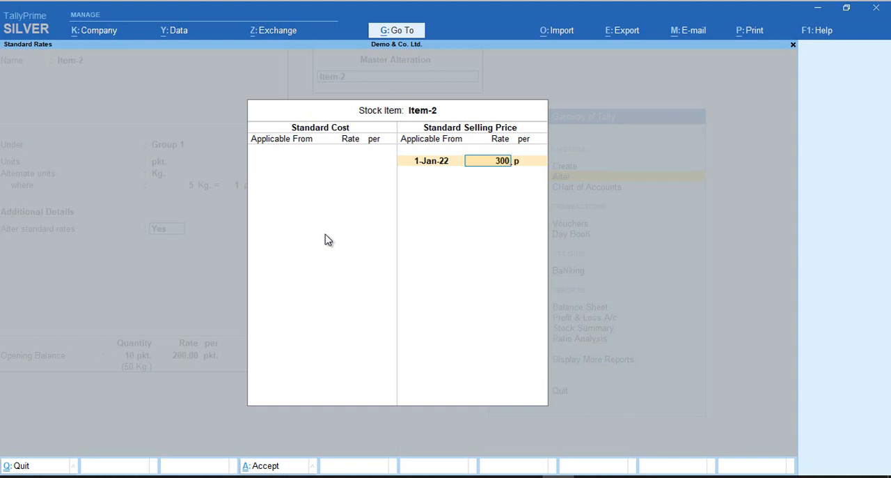
pyautogui.press('Return')
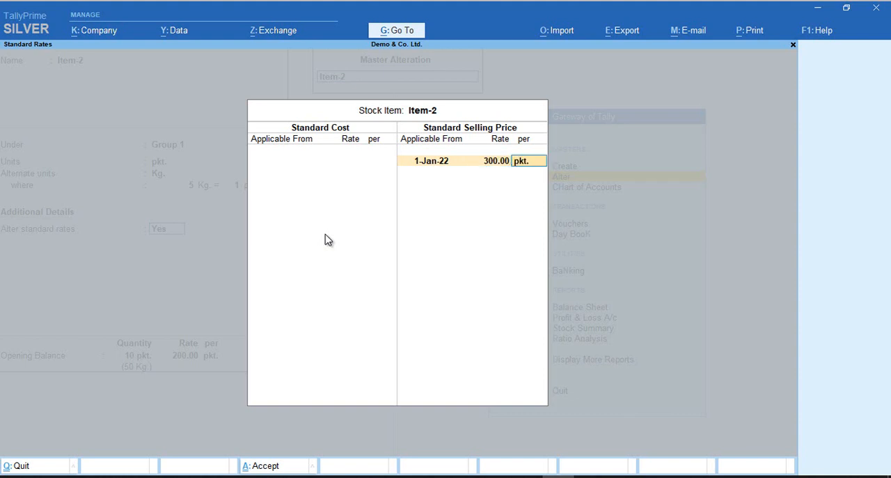
pyautogui.press('Return')
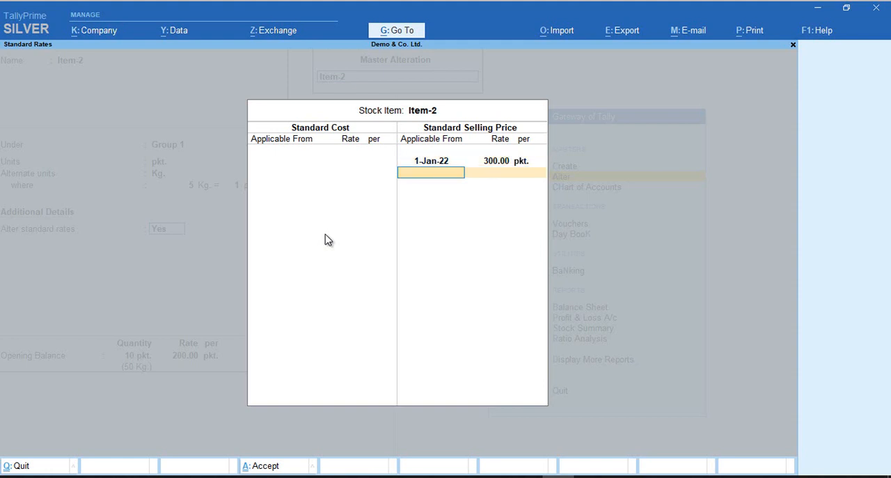
pyautogui.press('Return')
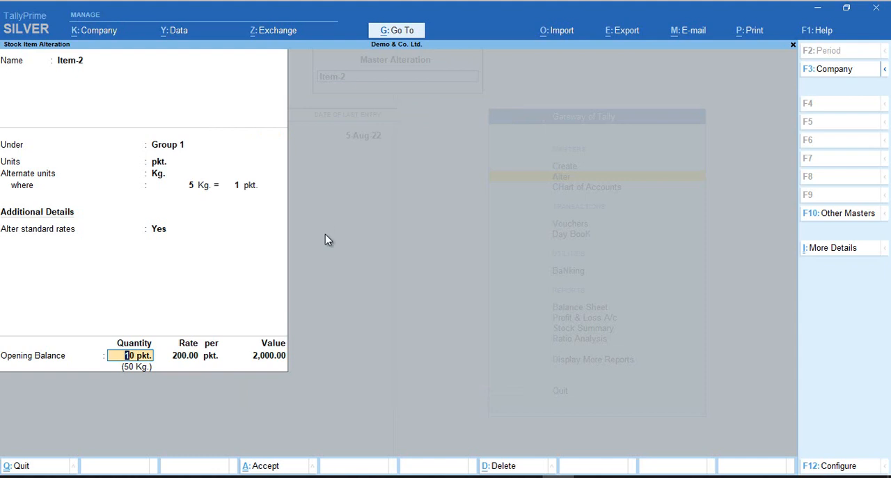
# Keep Item-2's opening balance allocation in Main Location and save the altered item
pyautogui.press('Return')
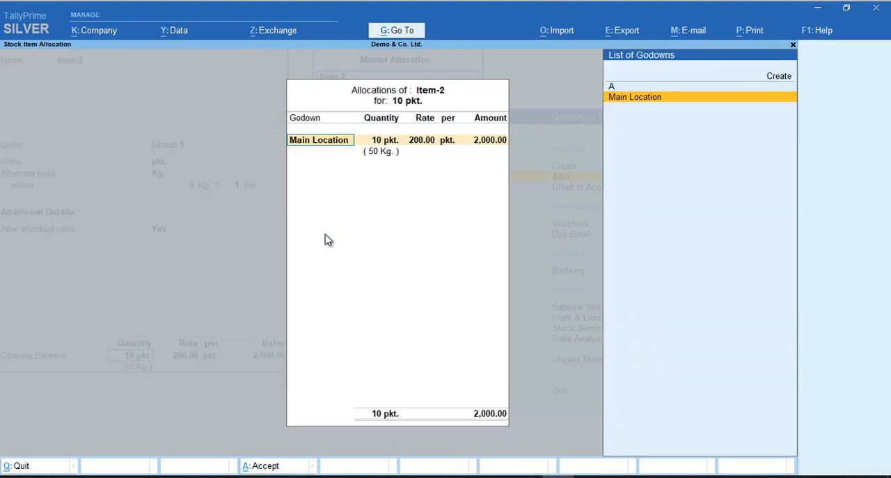
pyautogui.press('Return')
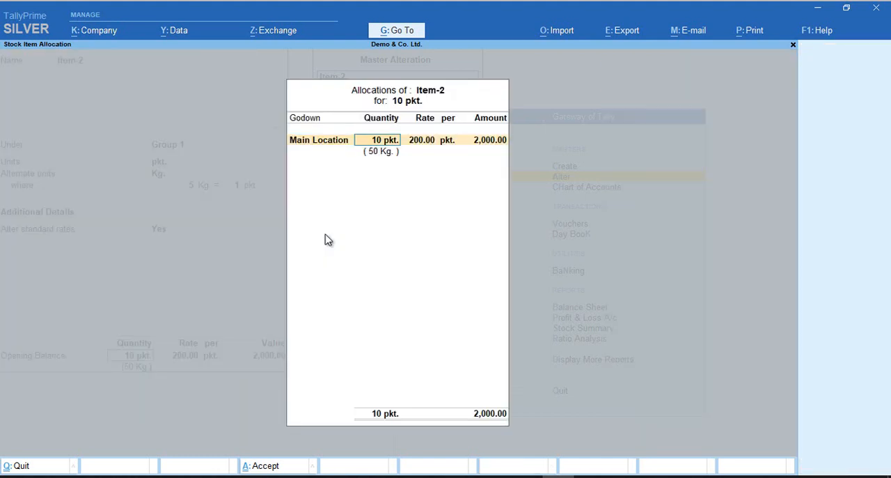
pyautogui.press('Return')
pyautogui.press('Return')
pyautogui.press('Return')
pyautogui.press('Return')
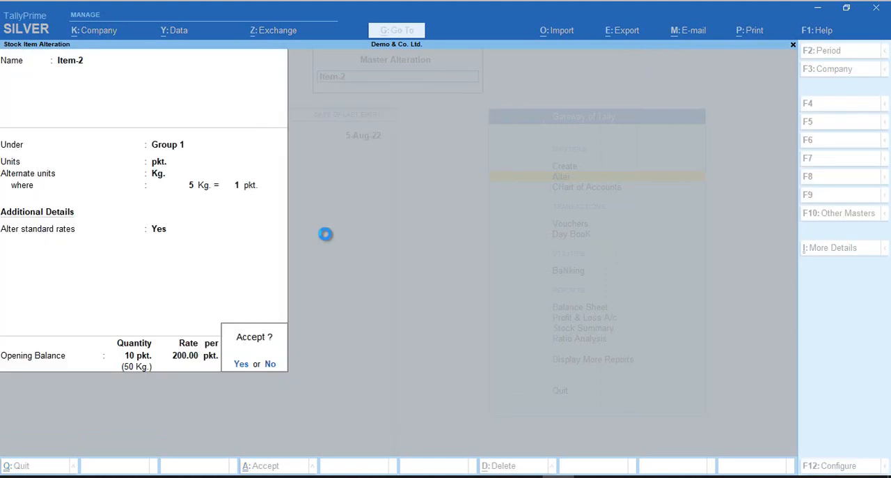
pyautogui.press('Return')
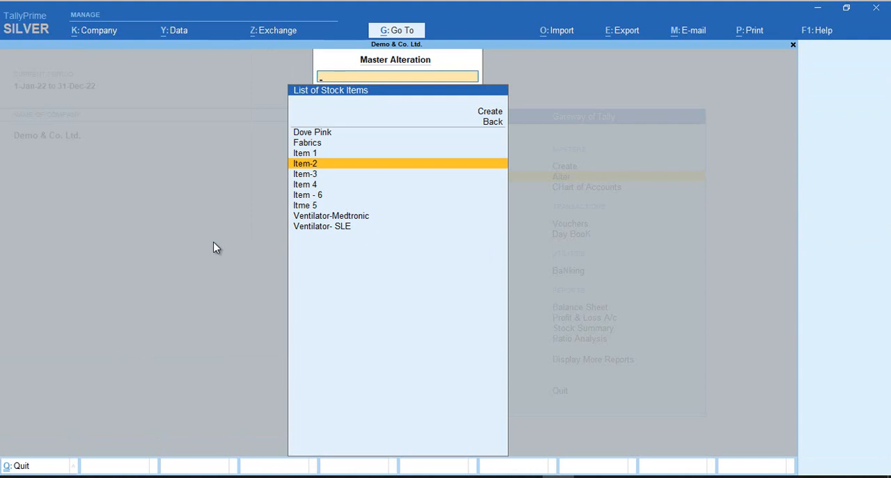
# Leave master alteration and start a sales voucher with Abc & Co. as the party account
pyautogui.press('Escape')
pyautogui.press('Escape')
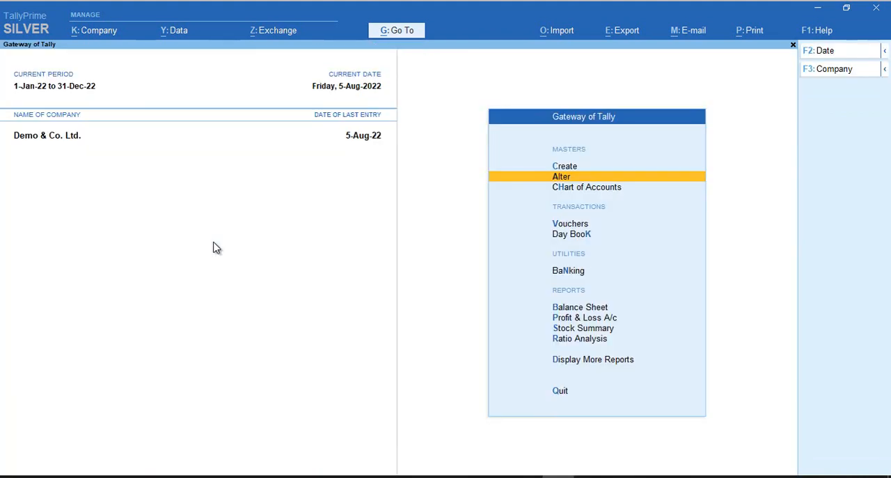
pyautogui.press('Down')
pyautogui.press('Down')
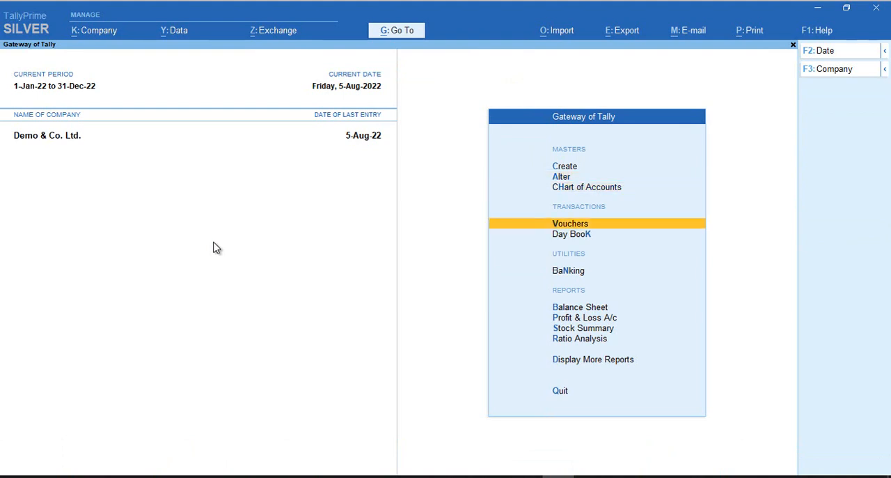
pyautogui.press('Return')
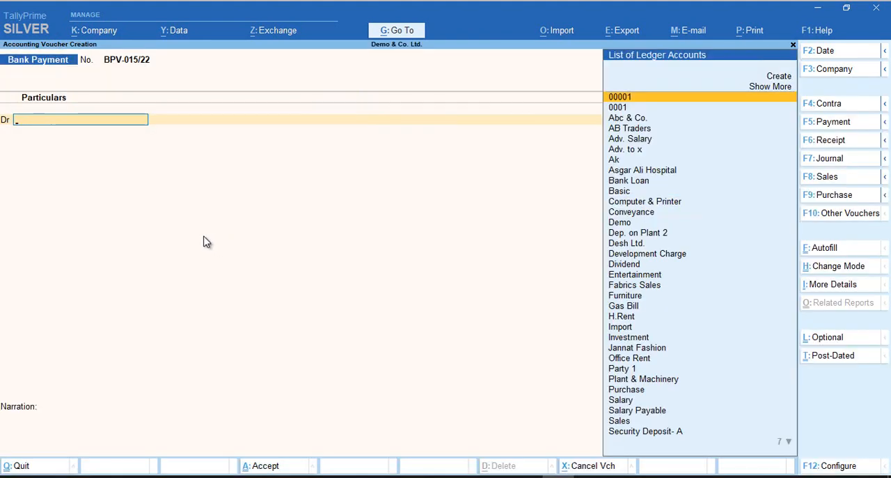
pyautogui.click(848, 176)
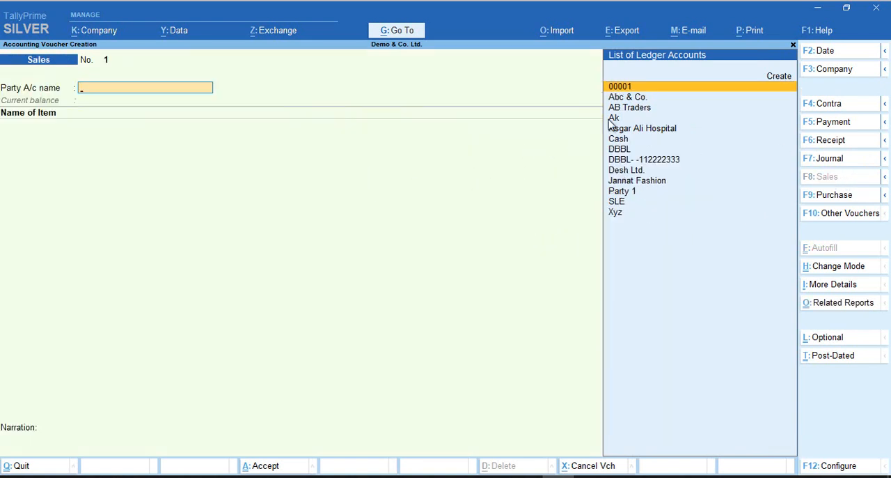
pyautogui.click(627, 98)
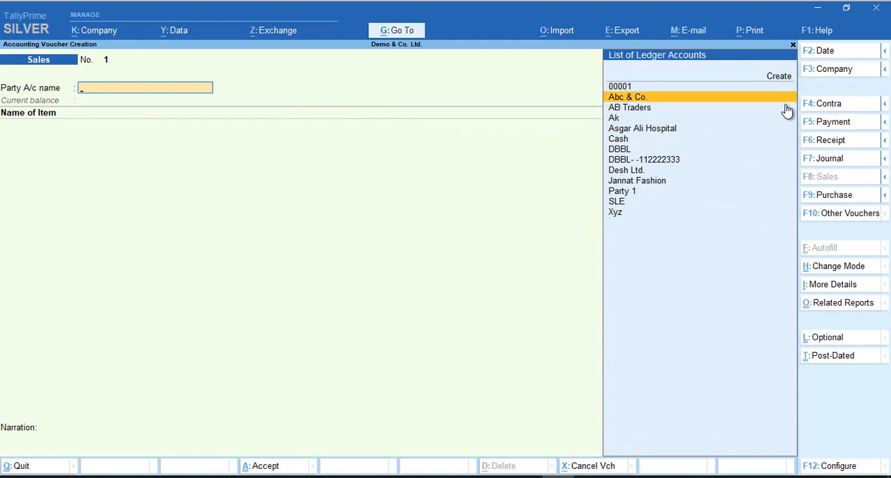
pyautogui.press('Return')
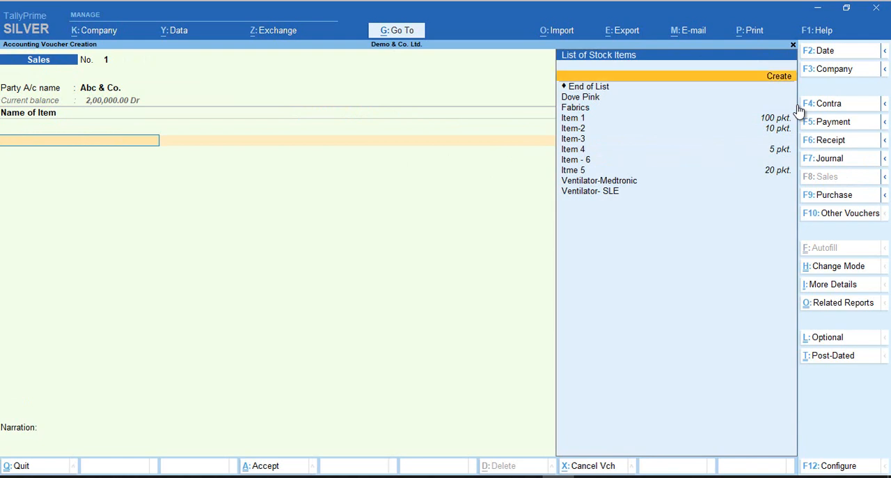
# Add Item 1 to the sales voucher with its tracking number set to Not Applicable
pyautogui.press('Down')
pyautogui.press('Down')
pyautogui.press('Down')
pyautogui.press('Down')
pyautogui.press('Return')
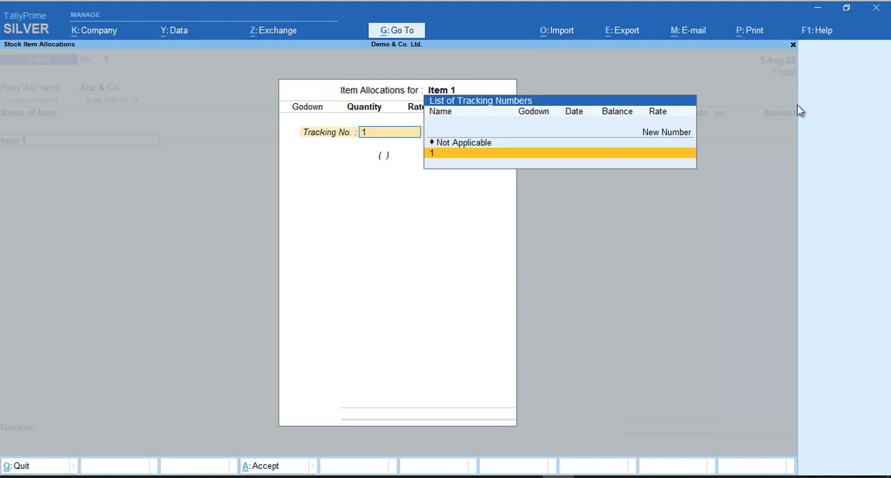
pyautogui.press('Up')
pyautogui.press('Return')
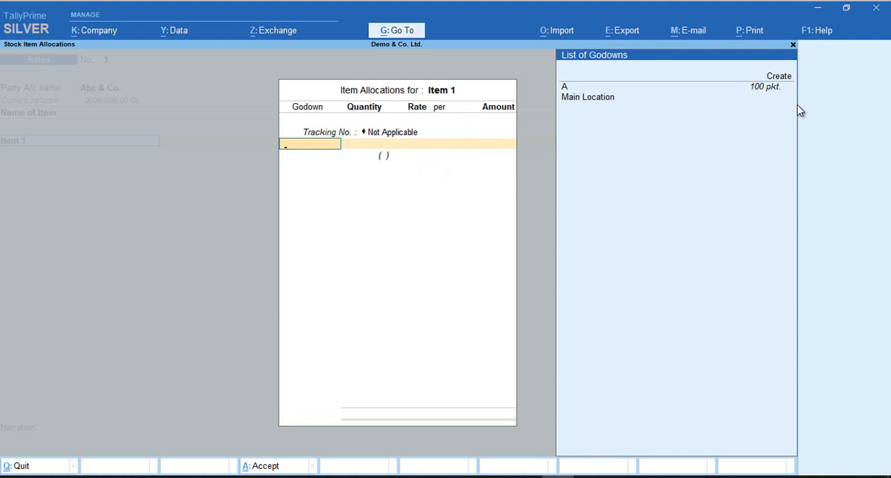
# Allocate 50 pkt. of Item 1 from godown A, keeping the default rate of 150 per pkt
pyautogui.press('Down')
pyautogui.press('Down')
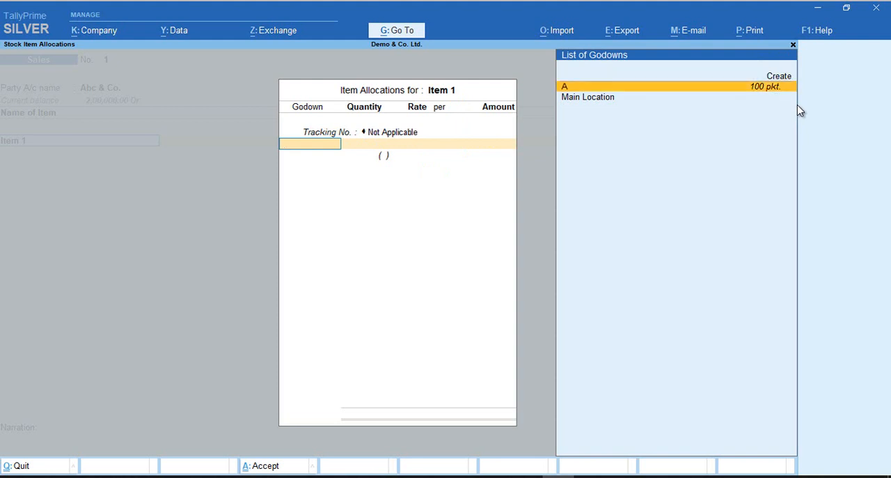
pyautogui.press('Return')
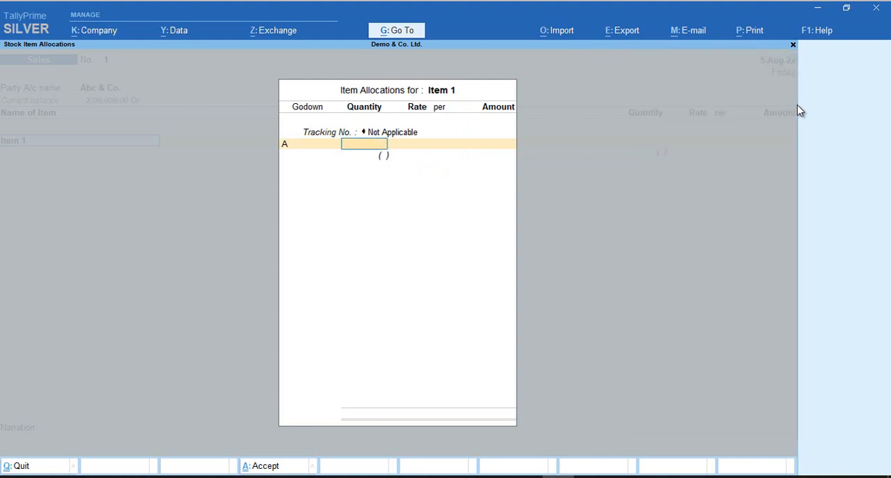
pyautogui.press('BackSpace')
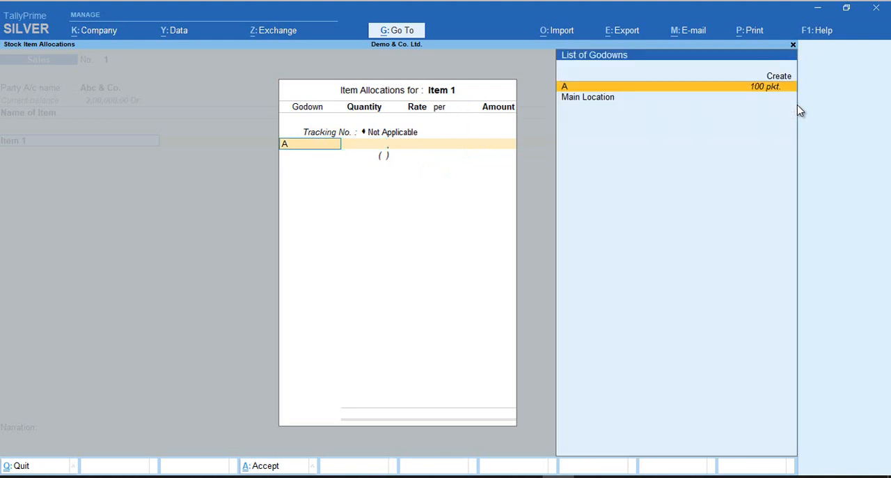
pyautogui.press('Return')
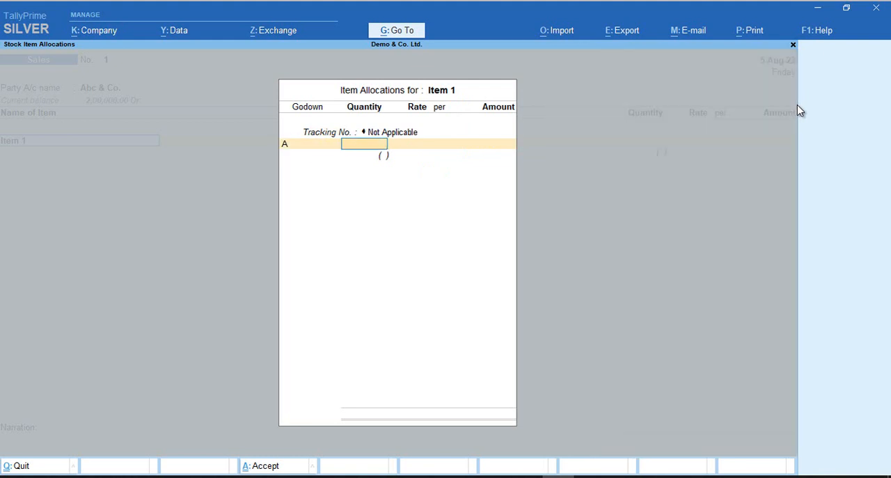
pyautogui.write('50')
pyautogui.press('Return')
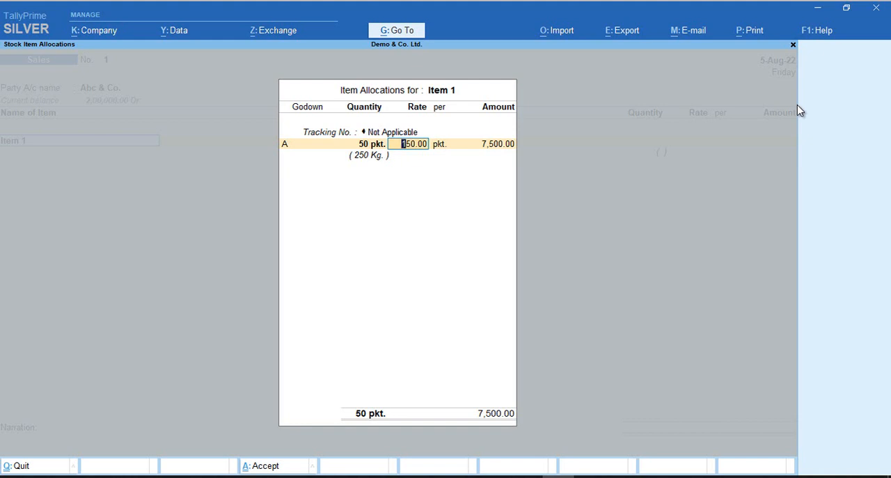
pyautogui.press('Return')
pyautogui.press('Return')
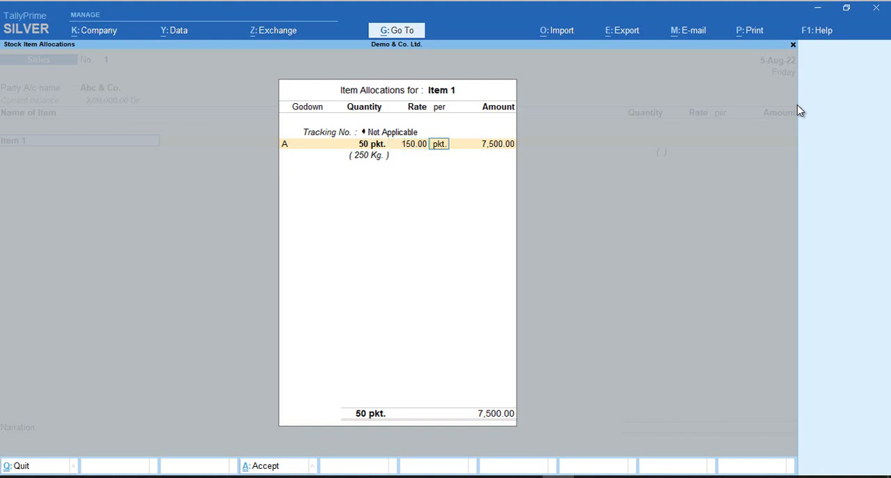
pyautogui.press('Return')
# Book the Item 1 amount to the Sales ledger and accept its full allocation to cost centre A
pyautogui.press('Return')
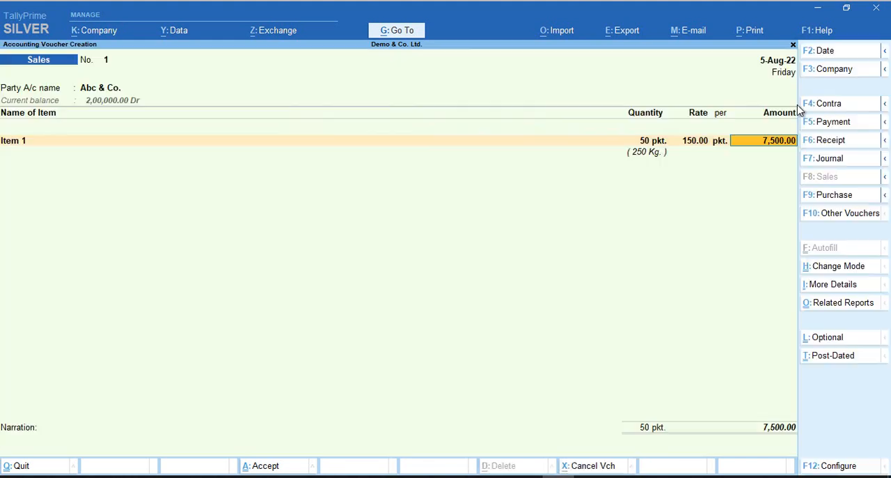
pyautogui.press('Return')
pyautogui.press('Return')
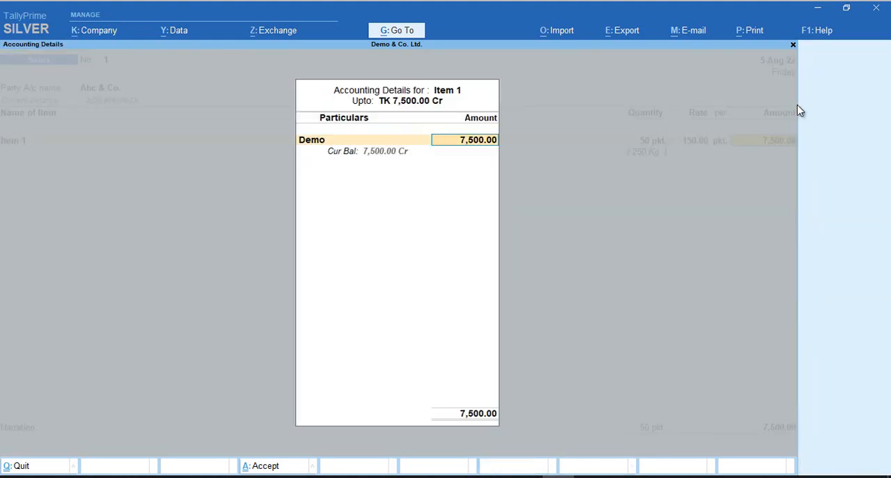
pyautogui.press('BackSpace')
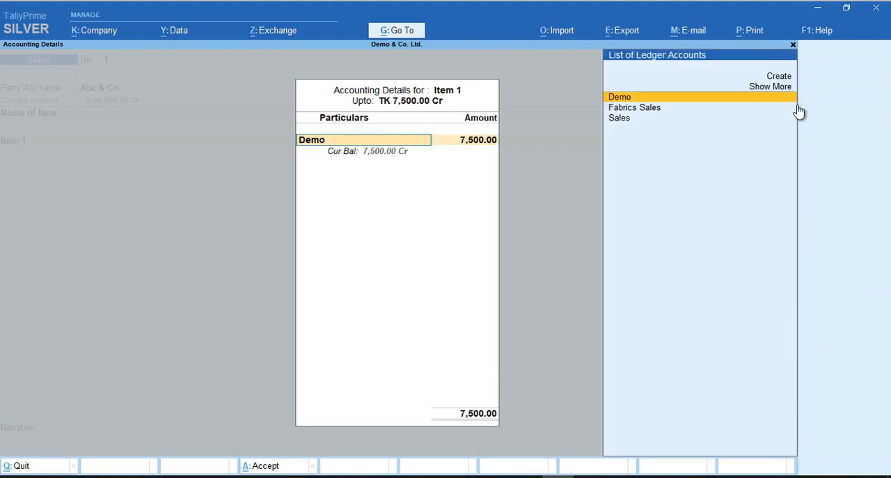
pyautogui.press('Down')
pyautogui.press('Down')
pyautogui.press('Return')
pyautogui.press('Return')
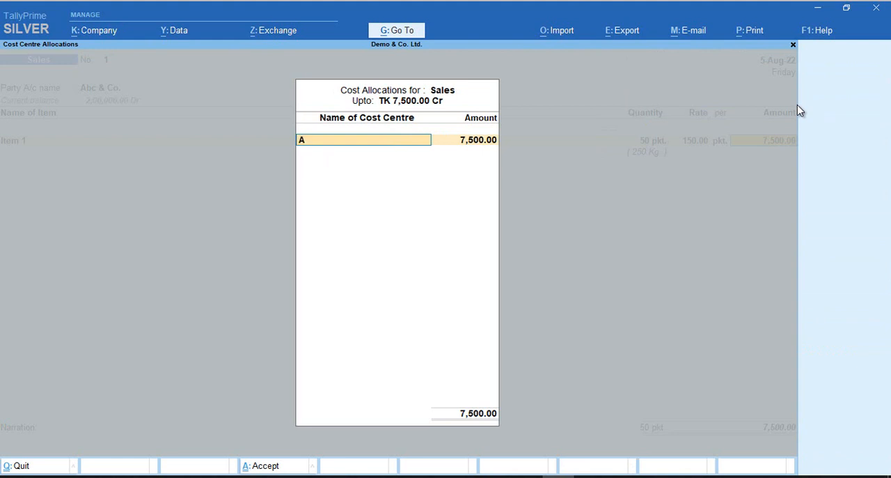
pyautogui.press('Return')
pyautogui.press('Return')
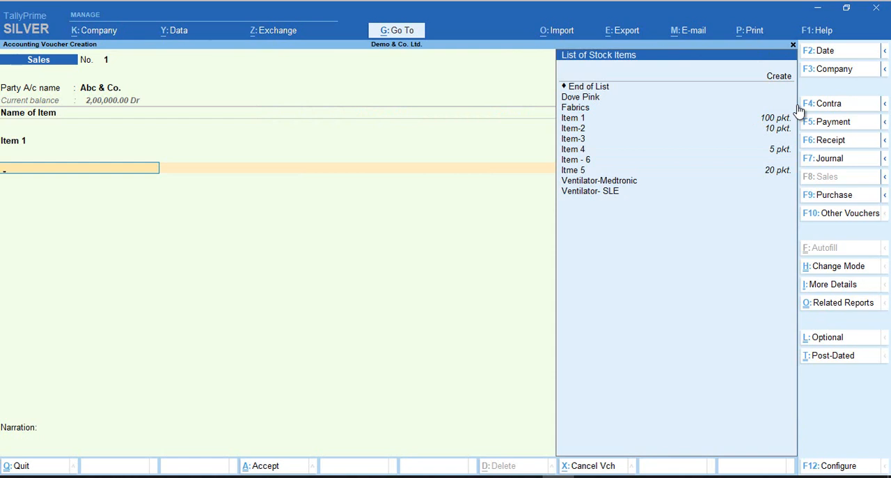
# Add Item-2 to the sales voucher with its tracking number set to Not Applicable
pyautogui.press('Down')
pyautogui.press('Down')
pyautogui.press('Down')
pyautogui.press('Down')
pyautogui.press('Down')
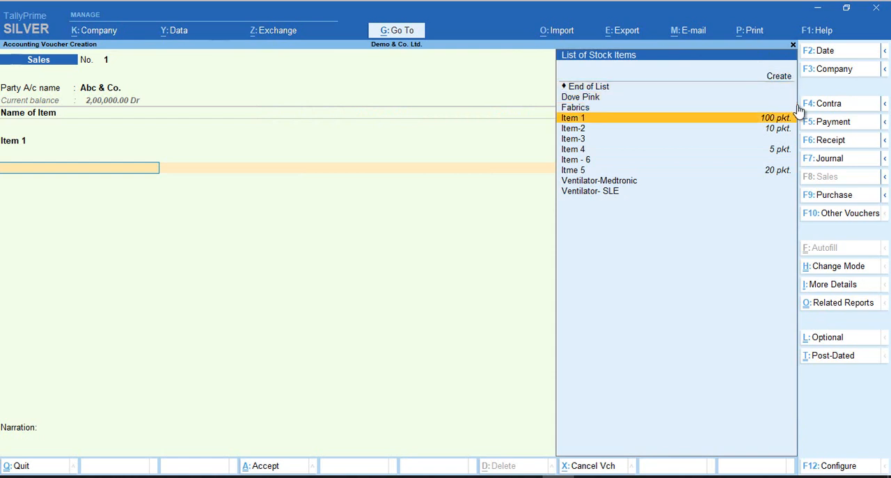
pyautogui.press('Return')
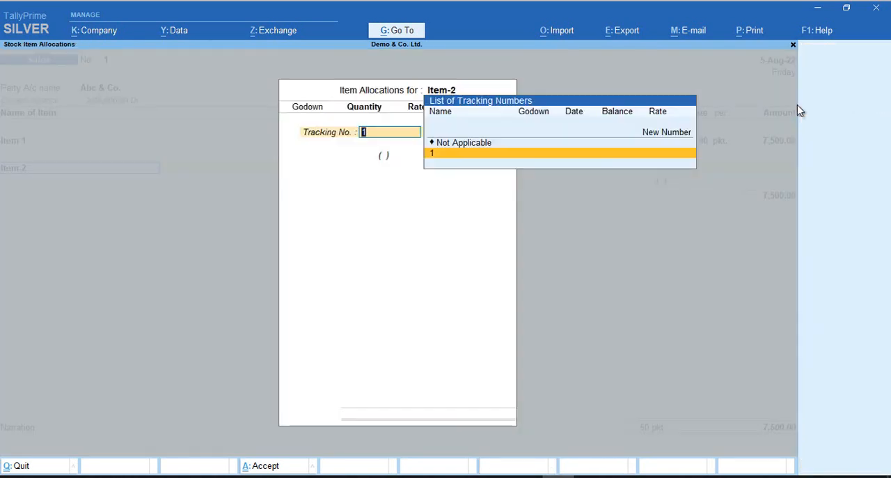
pyautogui.press('Up')
pyautogui.press('Return')
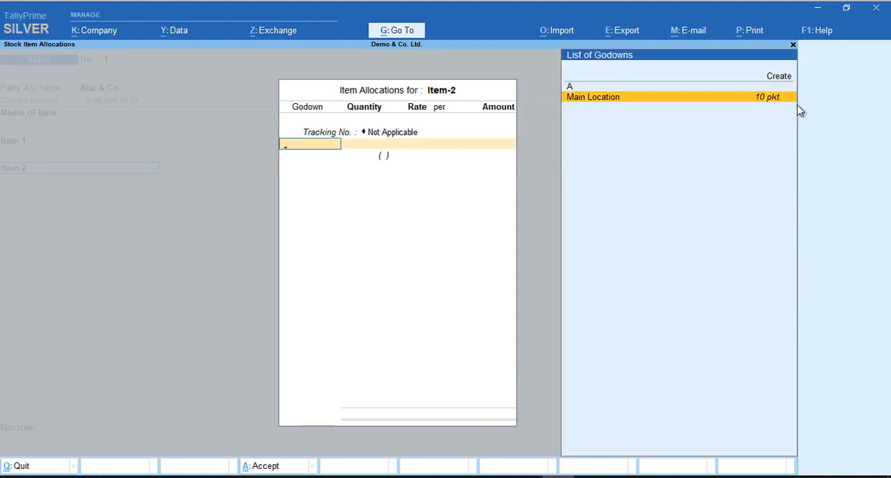
# Allocate 5 pkt. of Item-2 from the Main Location godown, keeping the default rate of 300 per pkt
pyautogui.press('Return')
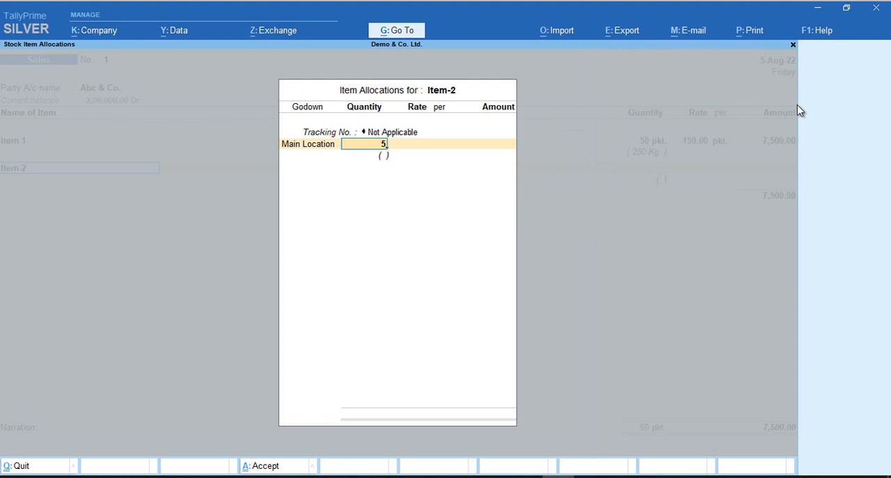
pyautogui.press('Return')
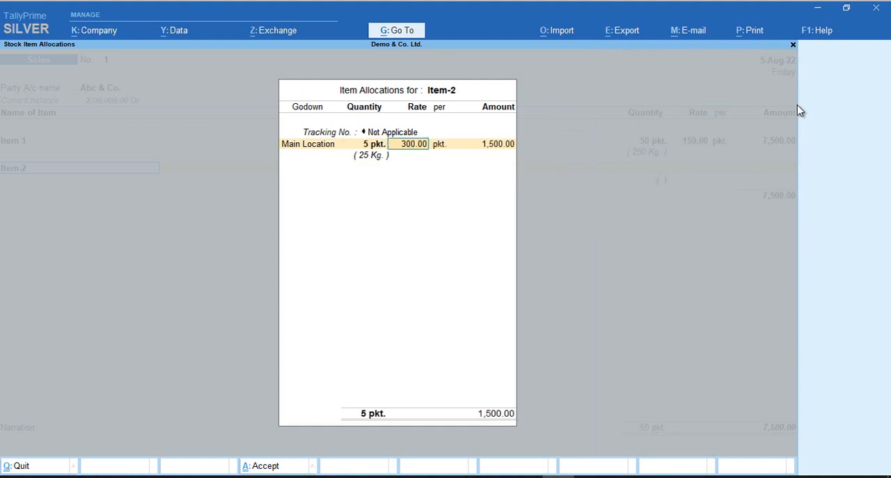
pyautogui.press('Return')
# Book the Item-2 amount to the Sales ledger and accept its accounting details
pyautogui.press('Return')
pyautogui.press('Return')
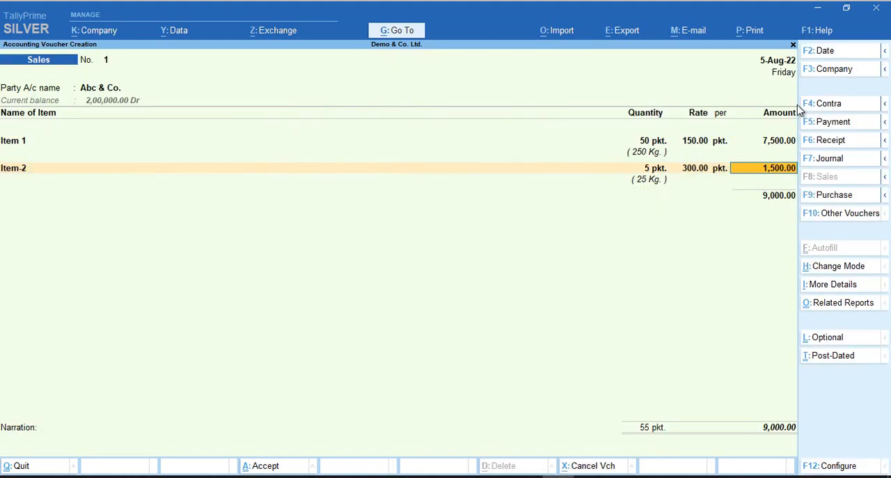
pyautogui.press('Return')
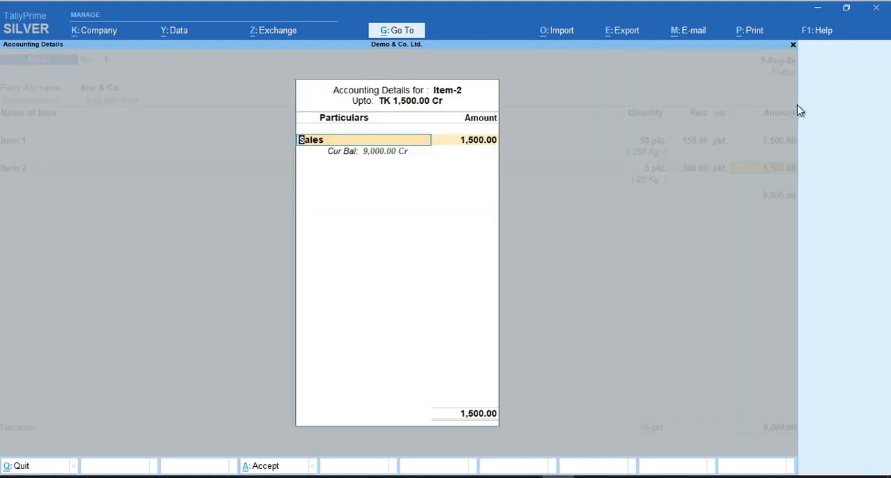
pyautogui.press('Return')
pyautogui.press('Return')
# End the item list, save the sales voucher without a narration, and return to the Gateway of Tally
pyautogui.press('Return')
pyautogui.press('Return')
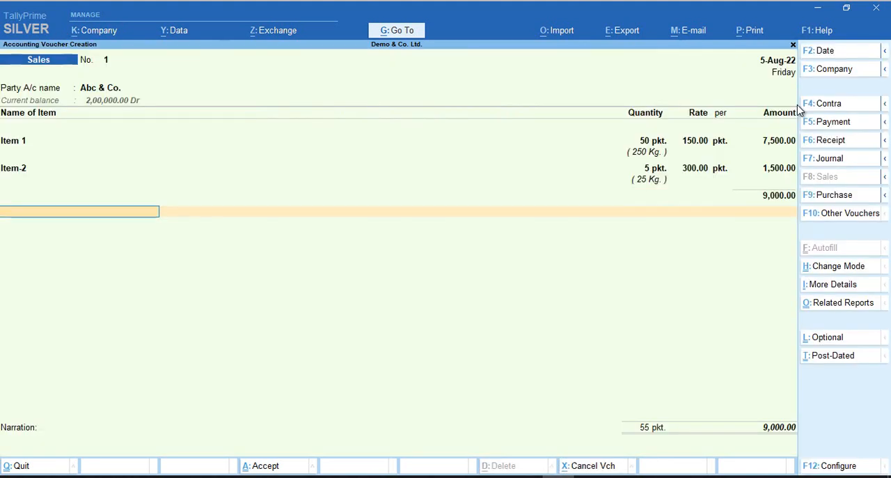
pyautogui.press('Return')
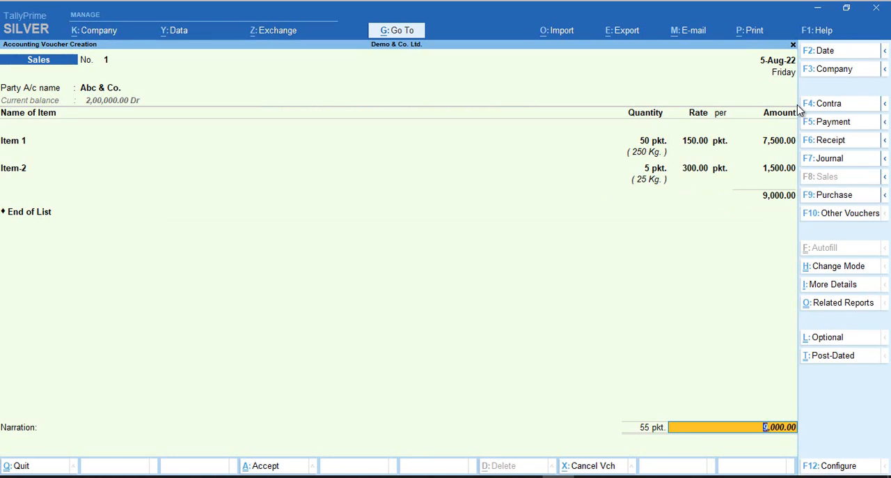
pyautogui.press('Return')
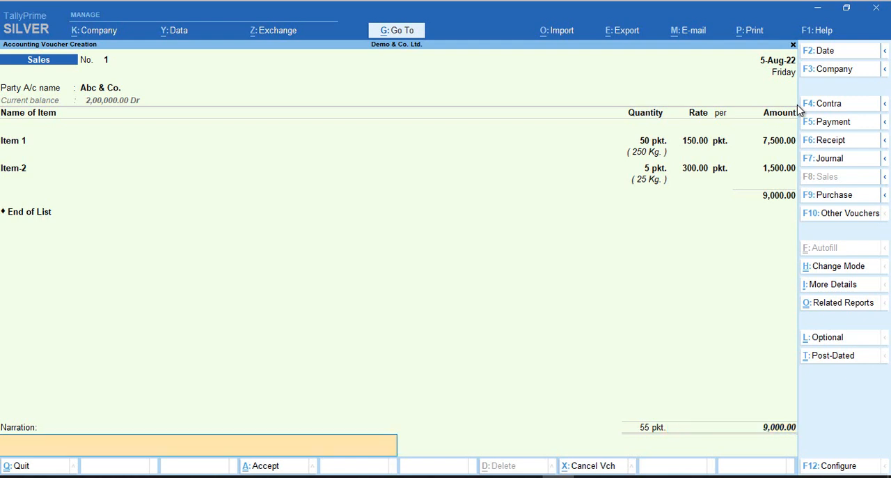
pyautogui.press('Return')
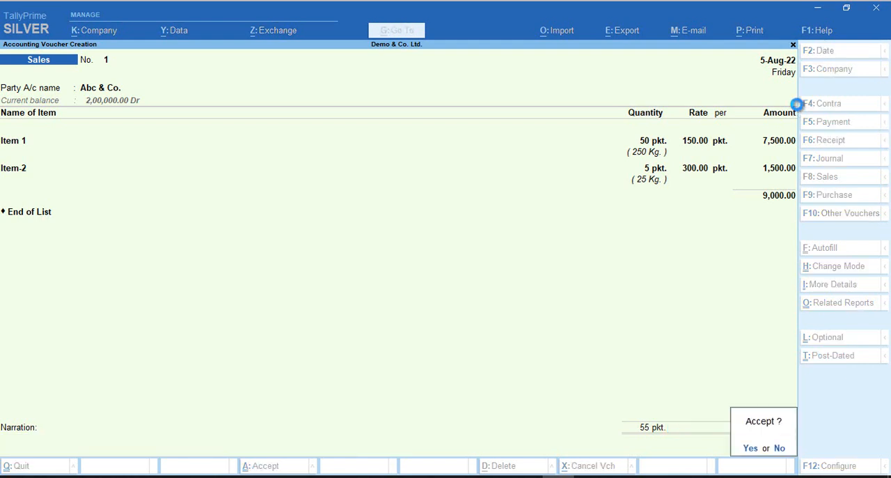
pyautogui.press('Return')
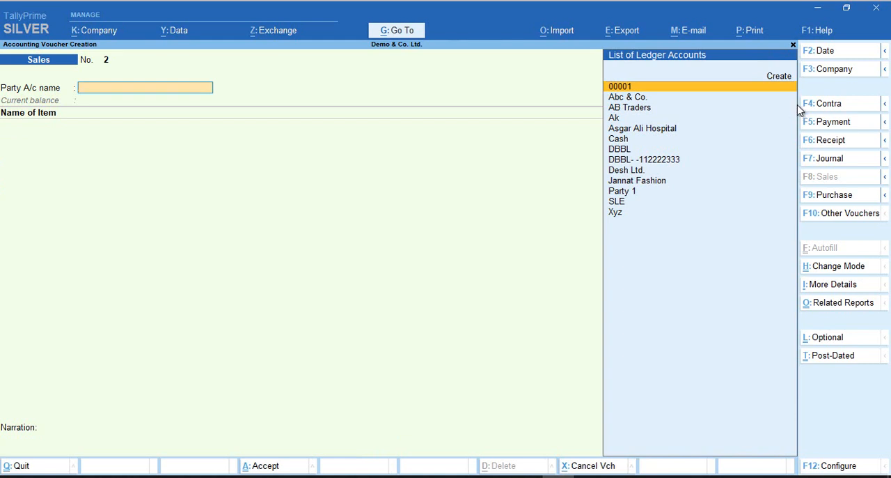
pyautogui.press('Escape')
pyautogui.press('y')
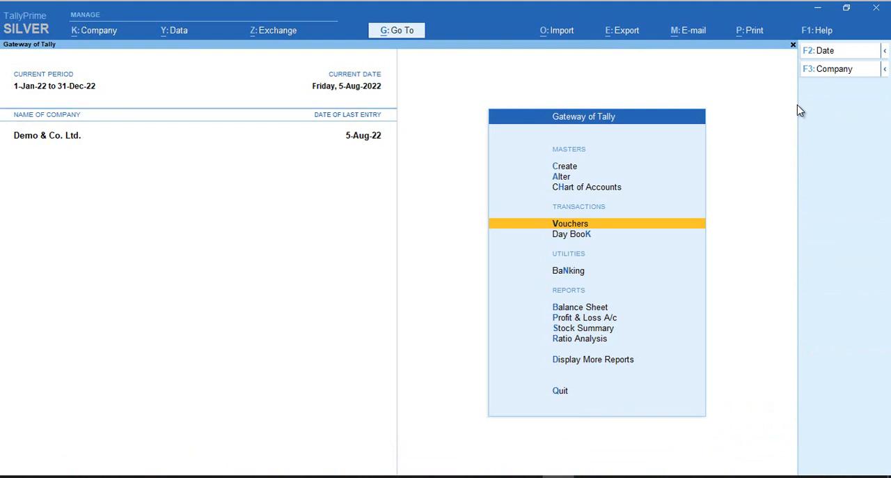